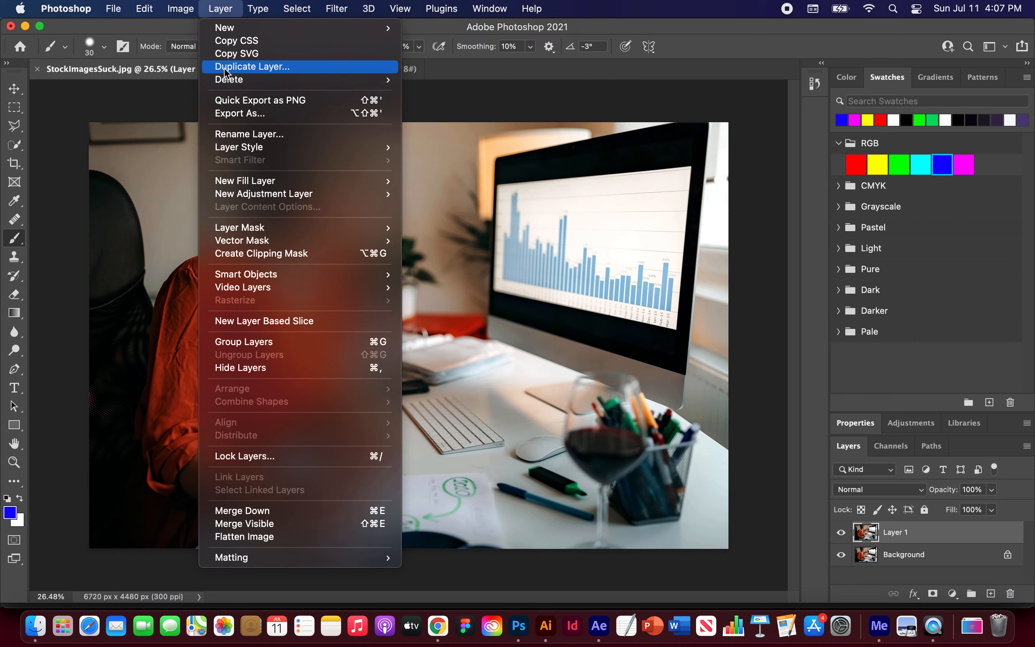
Hide the Background layer and keep Layer 1 shown, toggling both layers' visibility to compare them.
click(907, 574)
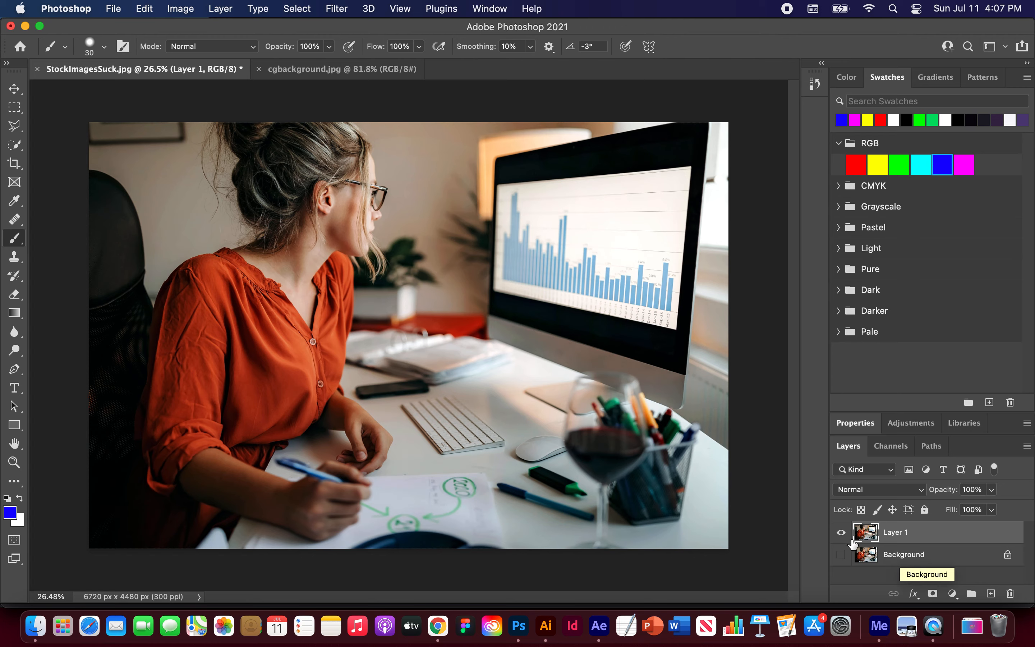
click(840, 532)
click(843, 557)
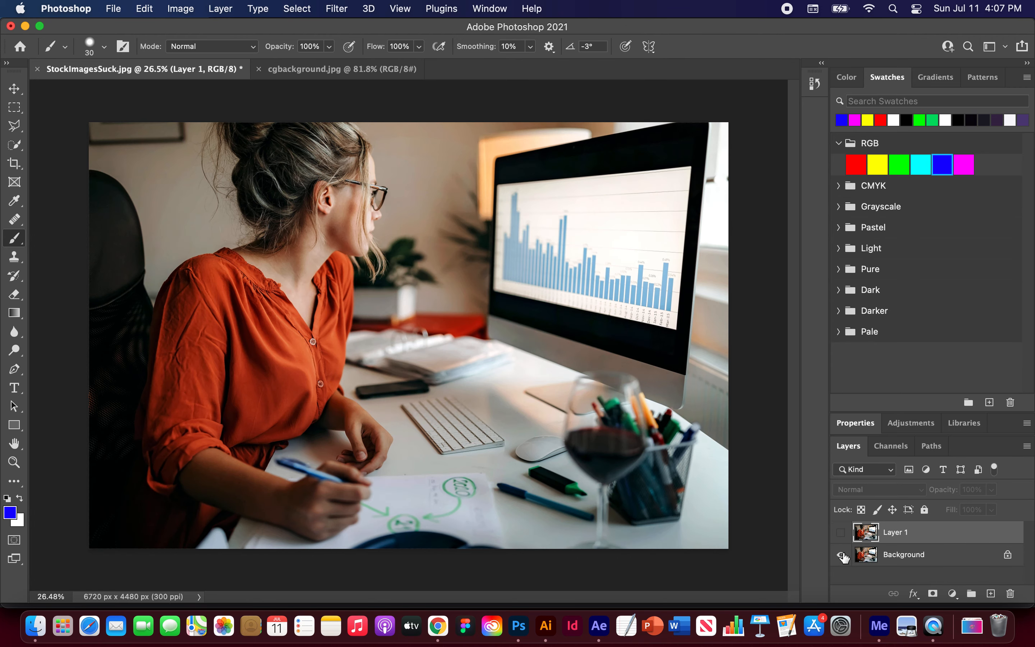
click(842, 555)
click(841, 533)
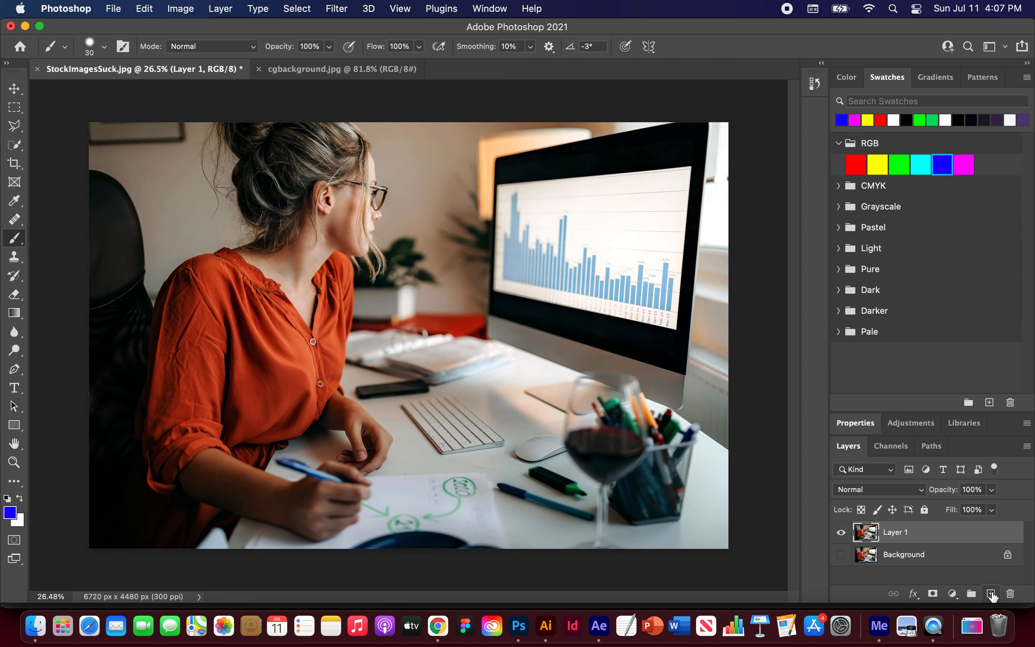
Add a new empty layer above Layer 1.
click(991, 594)
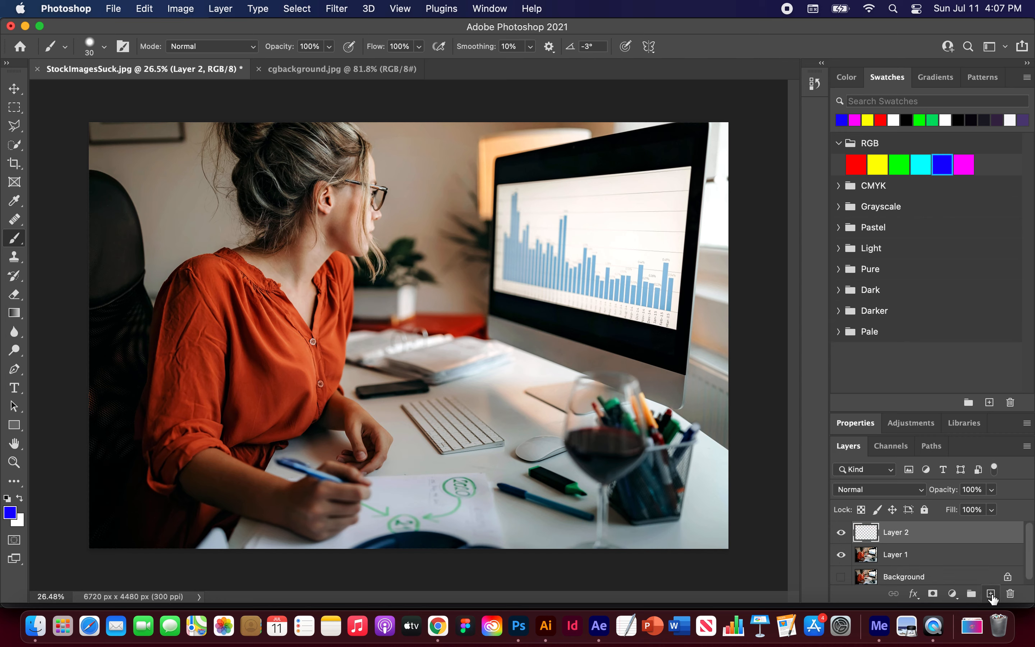
click(220, 8)
mouse_move(224, 28)
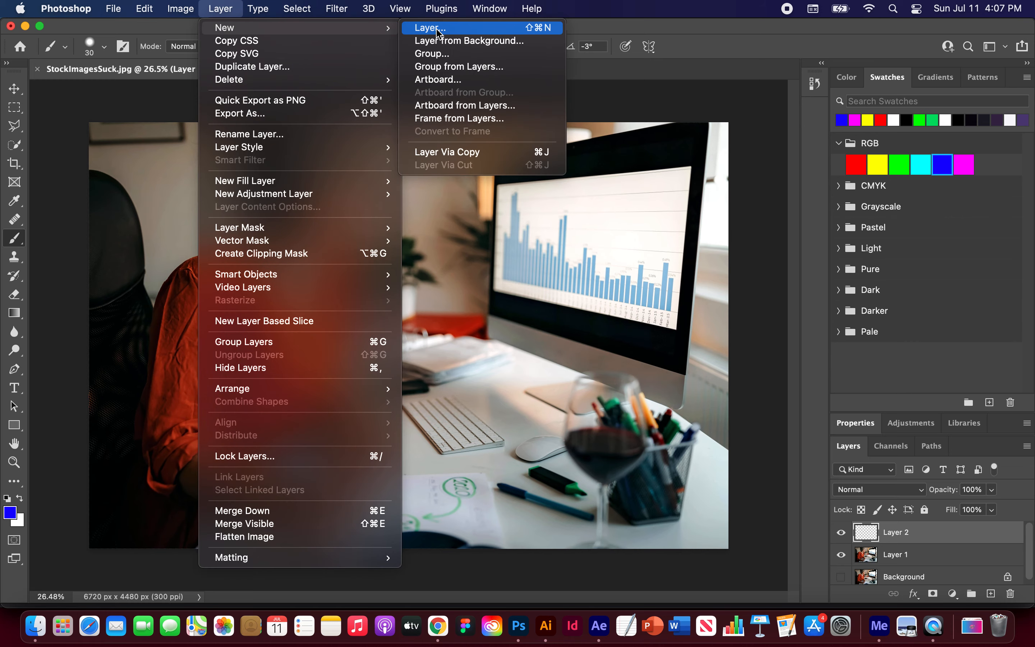
click(926, 562)
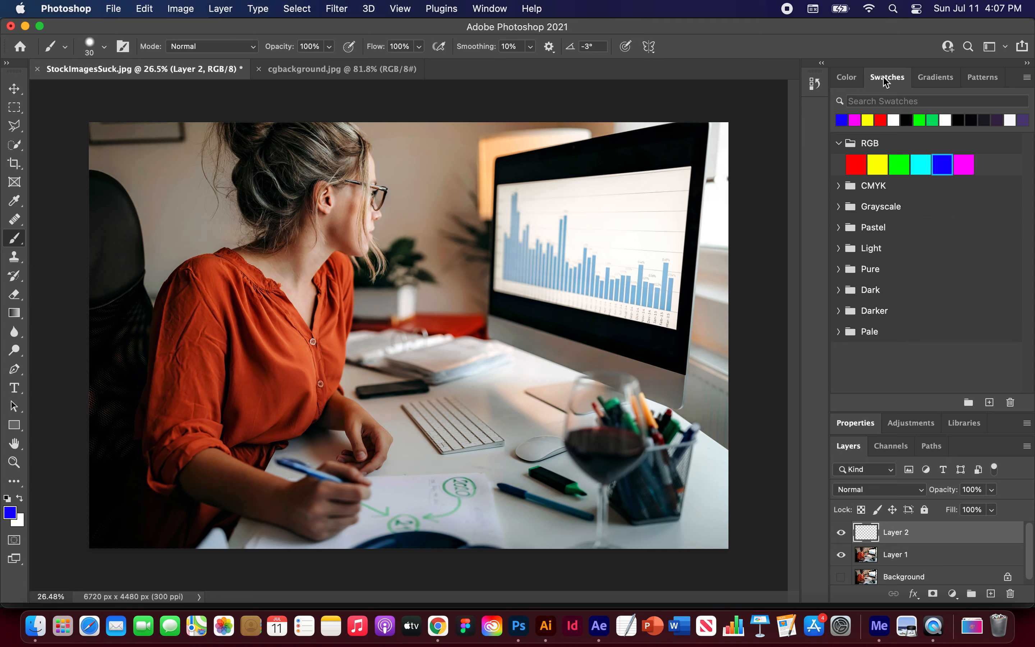
Fill Layer 2 with the pure green swatch from the RGB group, trying the white background color in between.
click(838, 143)
click(839, 144)
click(899, 165)
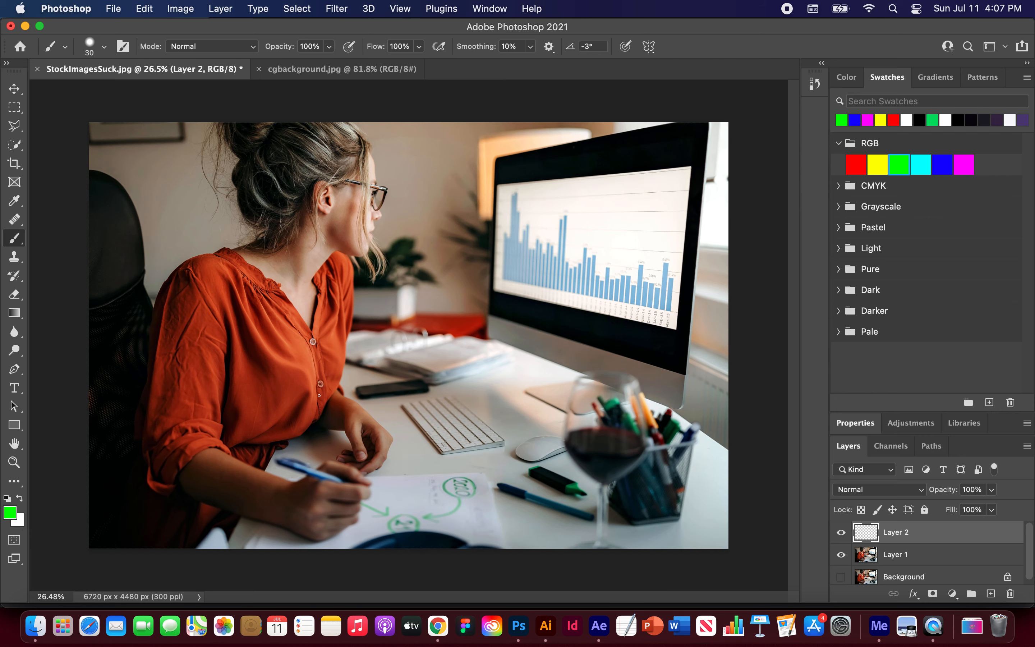
key(alt+BackSpace)
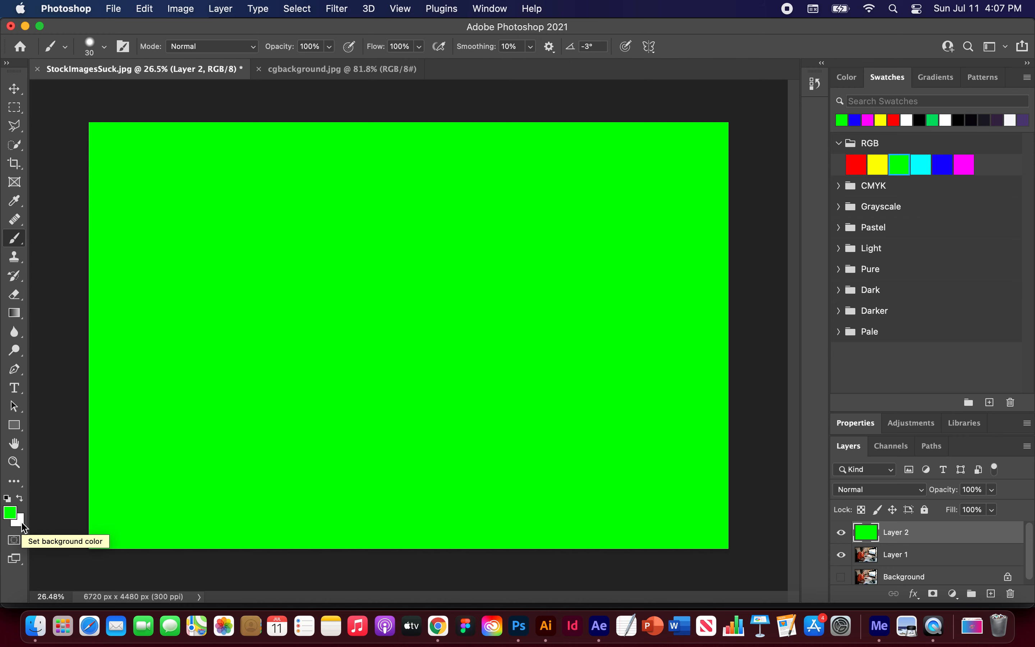
key(super+BackSpace)
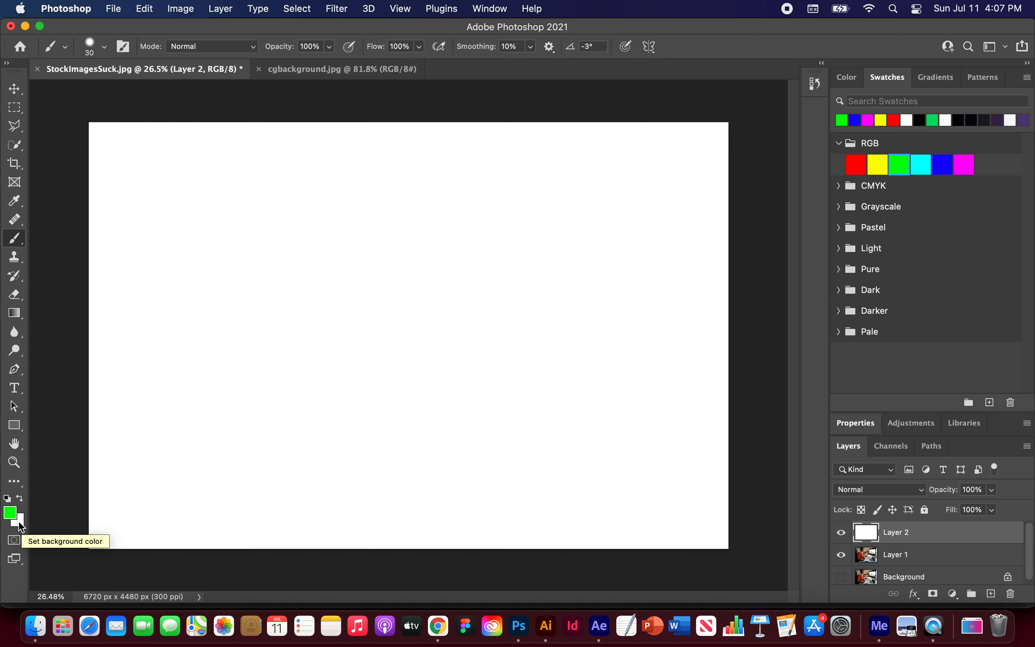
key(alt+BackSpace)
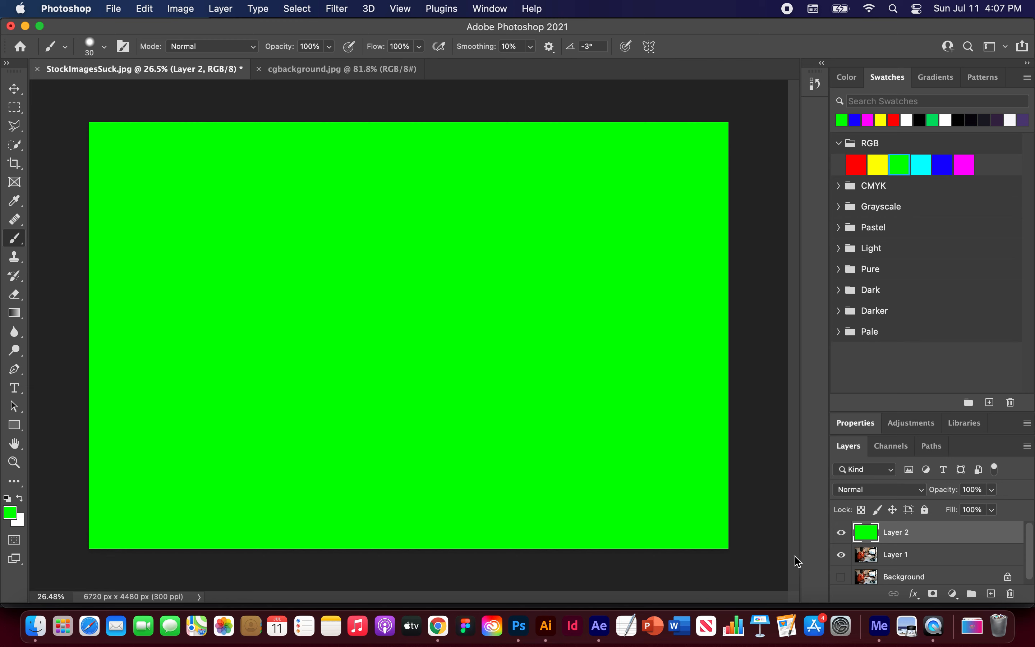
Set Layer 2's blend mode to Color and give it a layer mask filled with black.
click(923, 493)
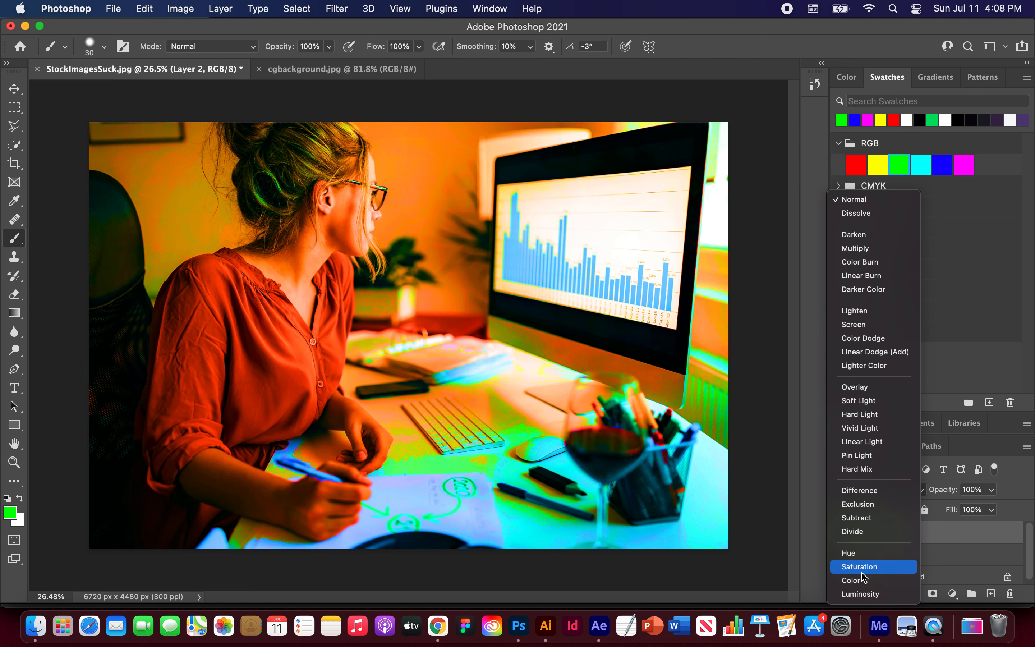
click(861, 581)
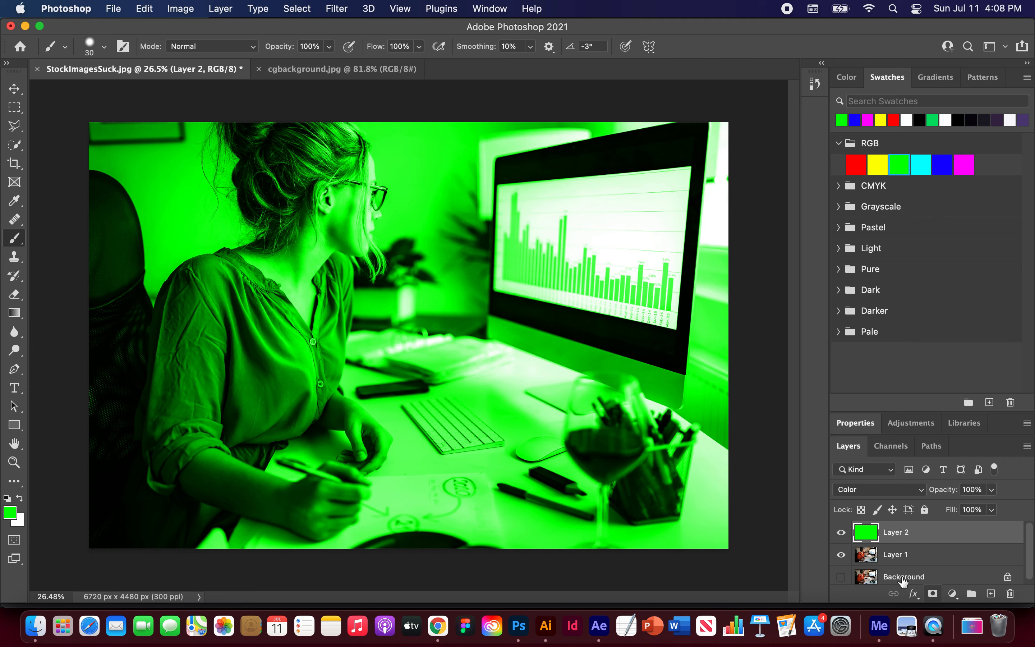
click(933, 593)
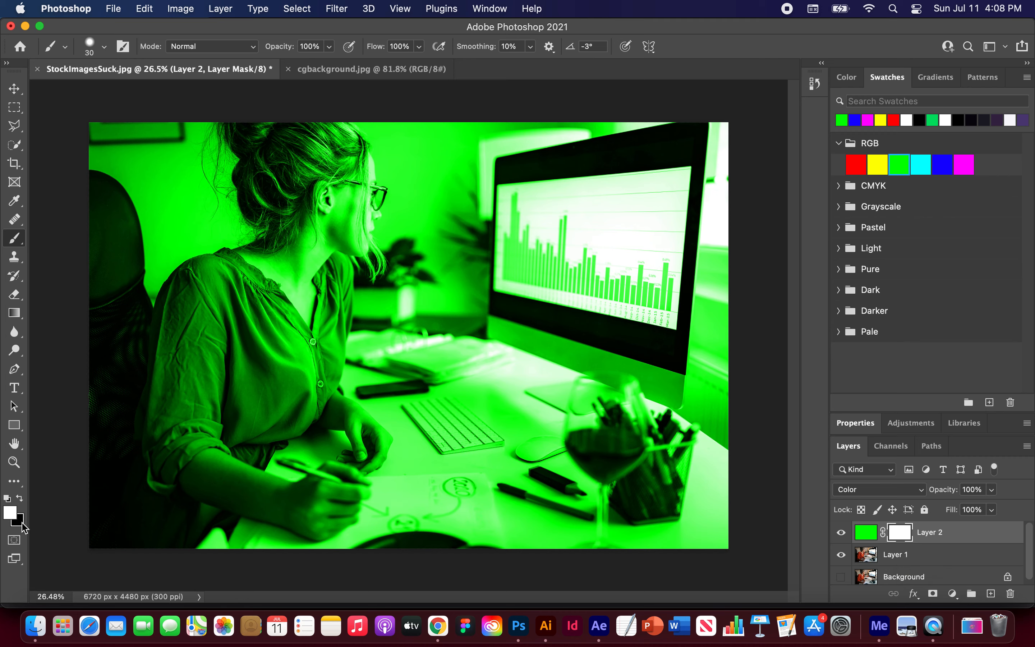
click(20, 499)
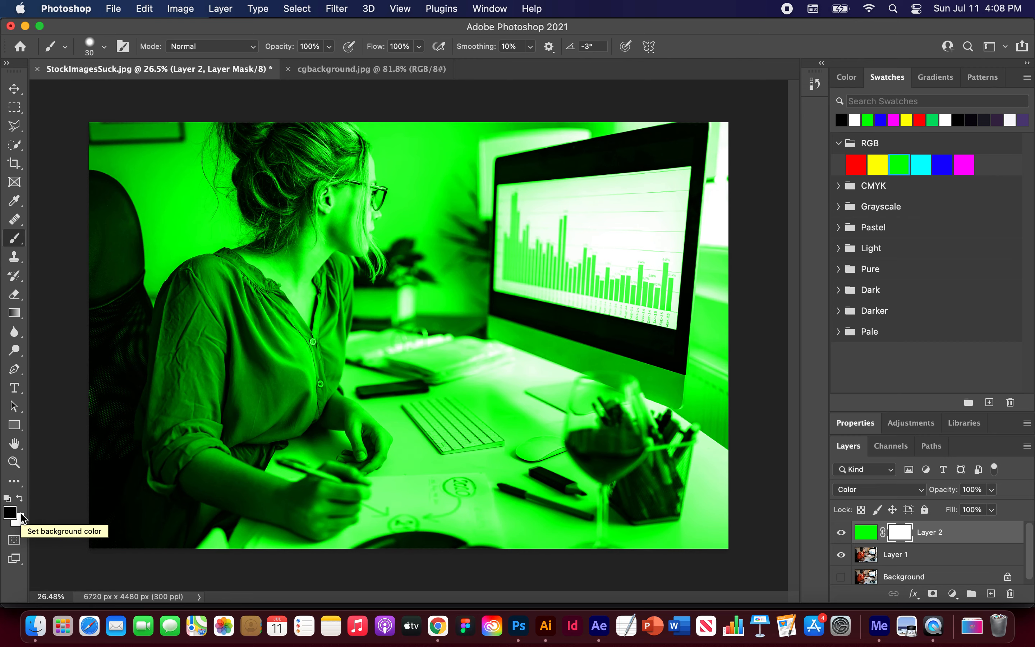
key(alt+BackSpace)
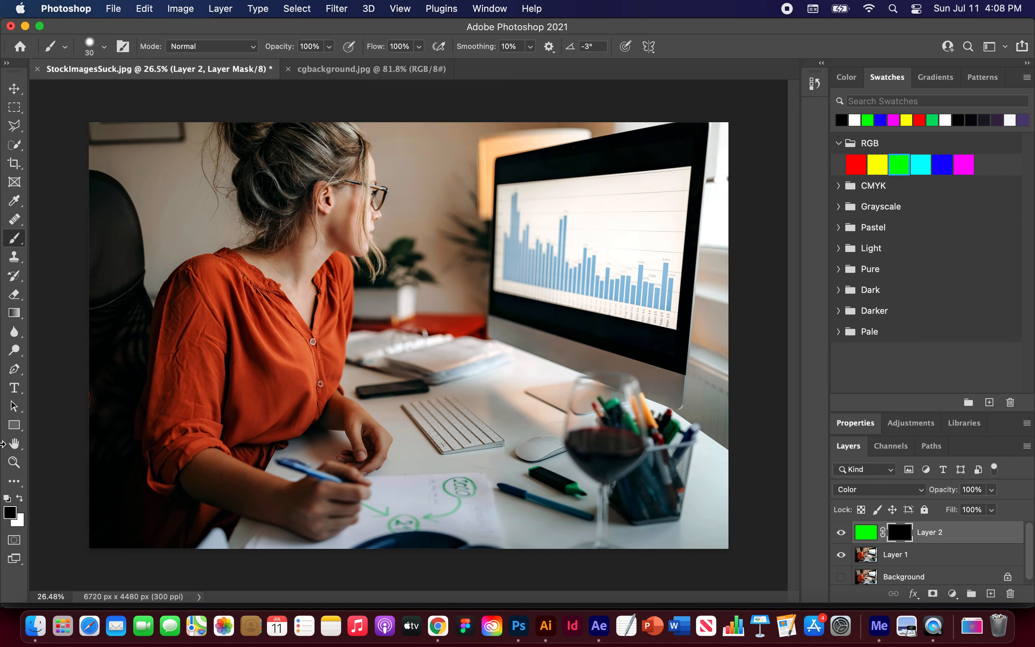
Paint a white test stroke on Layer 2's mask over the blouse's upper sleeve.
click(19, 497)
mouse_move(201, 372)
mouse_down()
mouse_move(207, 312)
mouse_move(193, 378)
mouse_move(192, 328)
mouse_move(192, 371)
mouse_move(202, 339)
mouse_up()
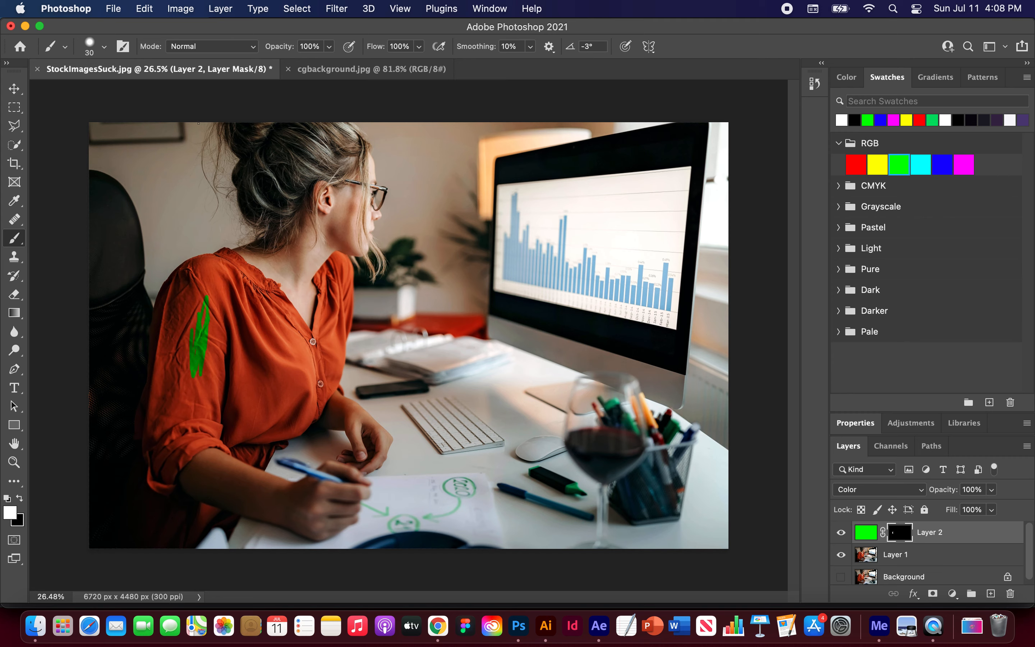
Set the brush to 150 px with 0% hardness and dab the mask once on the blouse's chest.
click(104, 47)
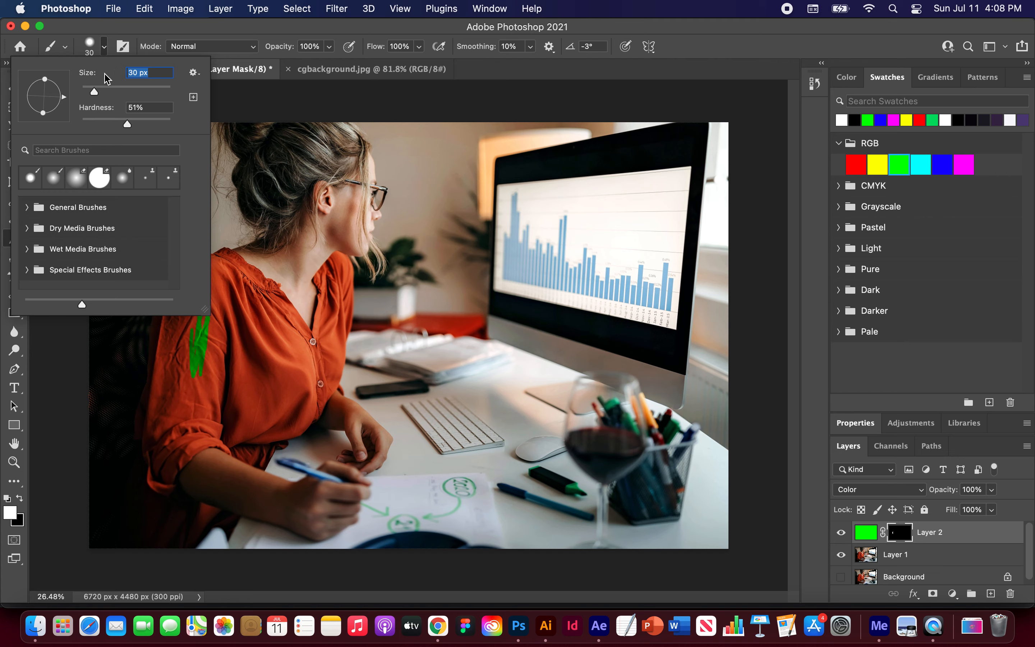
mouse_move(94, 92)
mouse_down()
mouse_move(138, 96)
mouse_move(113, 128)
mouse_move(62, 128)
mouse_up()
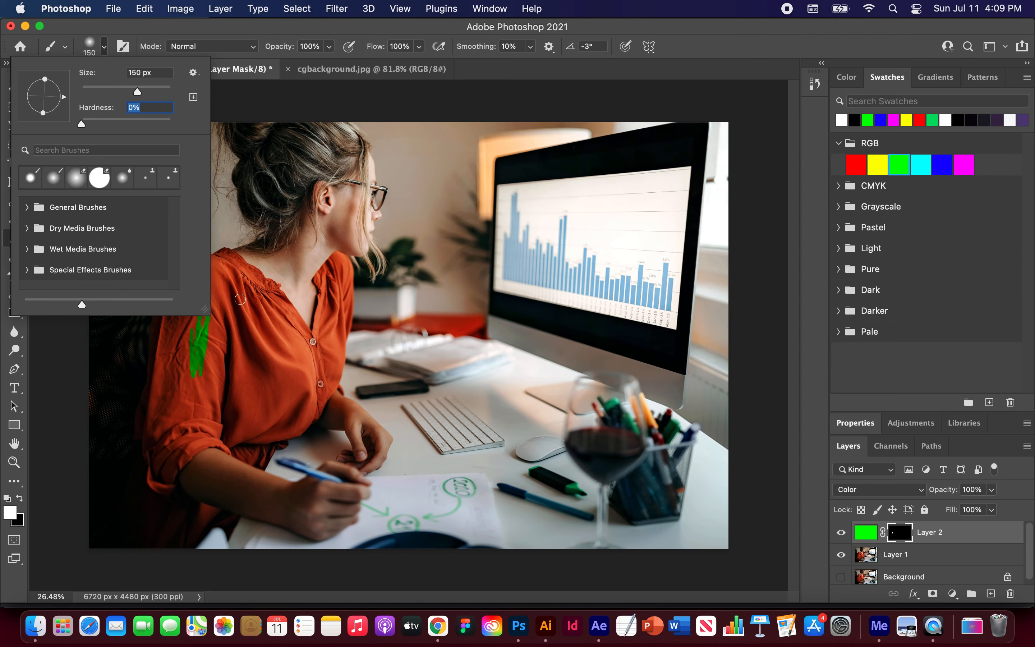
click(240, 299)
Paint the mask white along both edges of the blouse's V-neckline down toward the top button.
scroll(234, 284, up, 5)
scroll(264, 280, left, 5)
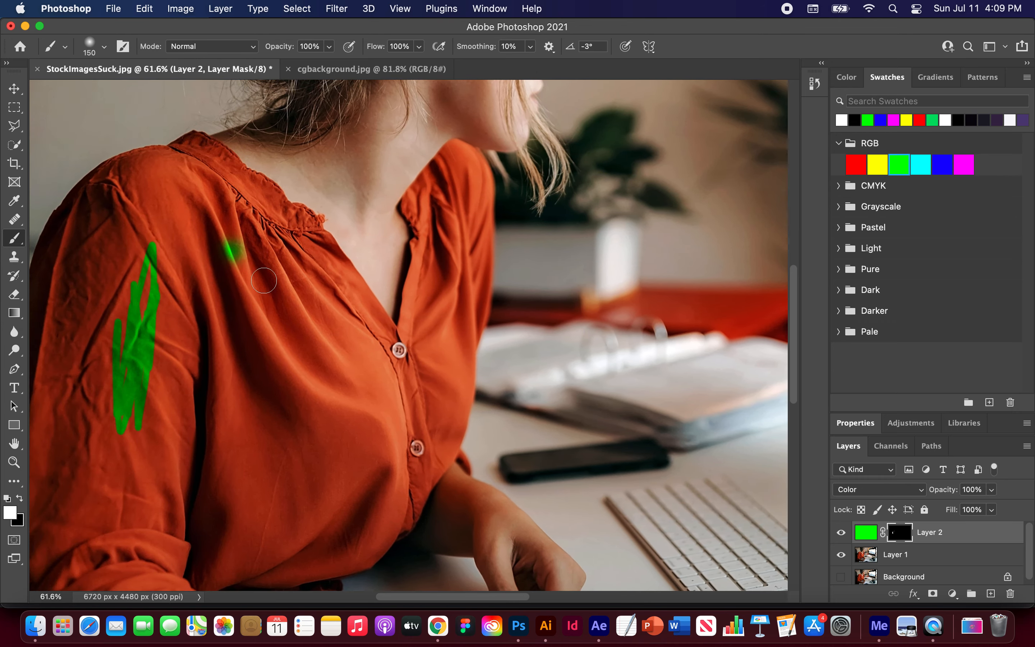
scroll(263, 280, up, 5)
scroll(326, 264, up, 5)
scroll(325, 264, up, 3)
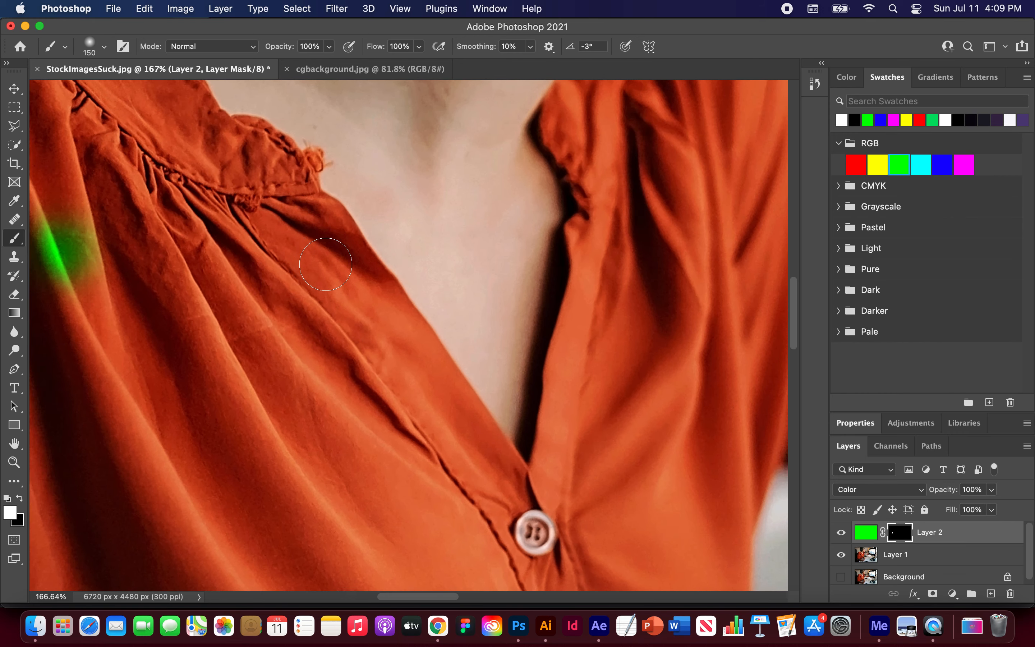
scroll(326, 264, up, 3)
scroll(299, 240, down, 3)
scroll(299, 240, right, 3)
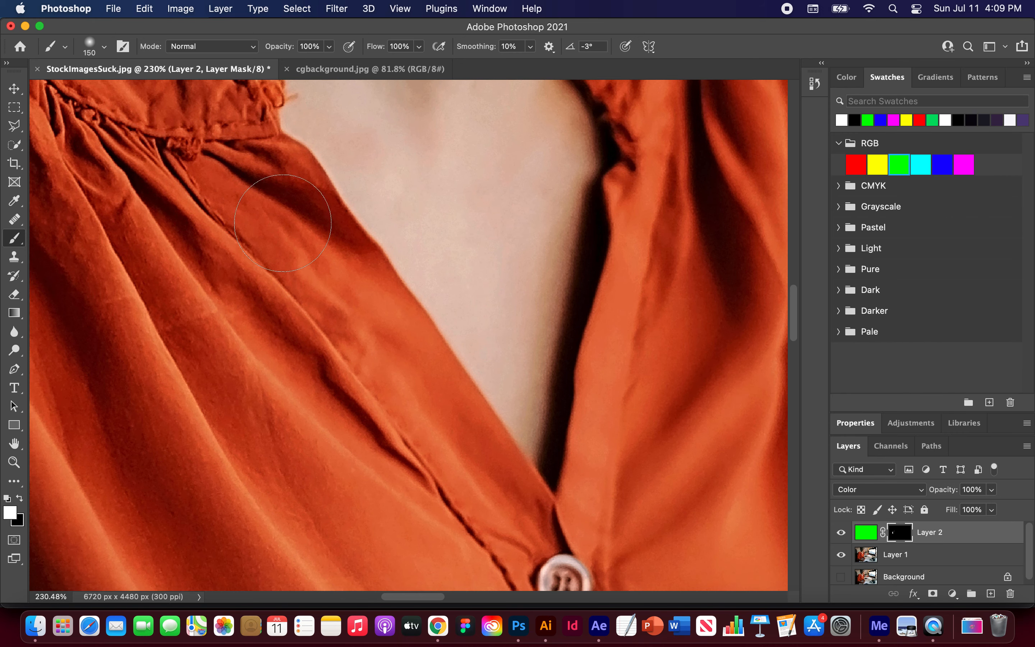
mouse_move(257, 165)
mouse_down()
mouse_move(322, 222)
mouse_move(282, 175)
mouse_move(321, 192)
mouse_move(426, 351)
mouse_move(411, 372)
mouse_move(505, 479)
mouse_move(309, 240)
mouse_up()
scroll(309, 240, up, 2)
drag(291, 137, 304, 171)
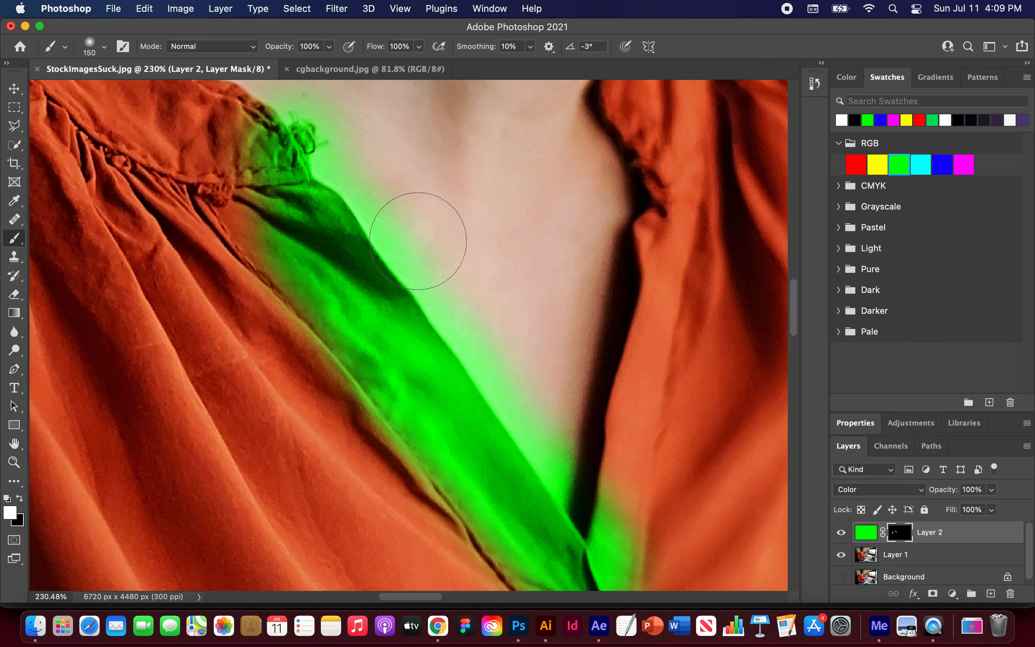
mouse_move(645, 209)
mouse_down()
mouse_move(668, 266)
mouse_move(622, 548)
mouse_up()
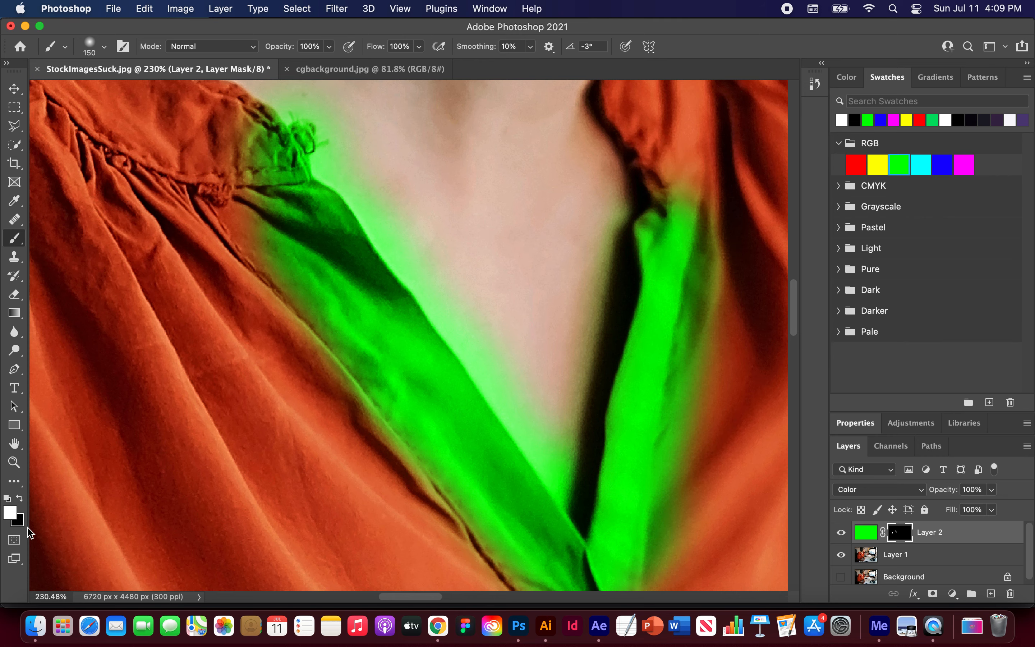
Switch the painting color to black and paint the mask over the skin inside the neckline.
key(x)
key(x)
key(x)
key(x)
key(x)
key(x)
key(x)
mouse_move(503, 300)
mouse_down()
mouse_move(464, 219)
mouse_move(417, 190)
mouse_move(468, 262)
mouse_move(399, 176)
mouse_move(492, 303)
mouse_up()
Reduce the brush to 30 px and paint black on the mask to remove the green spill beside the left neckline edge.
key(bracketleft)
key(bracketleft)
key(bracketleft)
key(bracketleft)
key(bracketleft)
key(bracketleft)
key(bracketleft)
key(bracketright)
key(bracketright)
key(bracketright)
key(bracketright)
key(bracketleft)
key(bracketleft)
key(bracketleft)
key(bracketleft)
key(bracketright)
key(bracketright)
key(bracketright)
key(bracketleft)
key(bracketleft)
key(bracketleft)
key(bracketleft)
key(bracketleft)
mouse_move(437, 298)
mouse_down()
mouse_move(482, 367)
mouse_move(360, 197)
mouse_move(319, 170)
mouse_move(328, 125)
mouse_move(315, 107)
mouse_move(335, 114)
mouse_move(360, 165)
mouse_move(339, 147)
mouse_move(348, 169)
mouse_up()
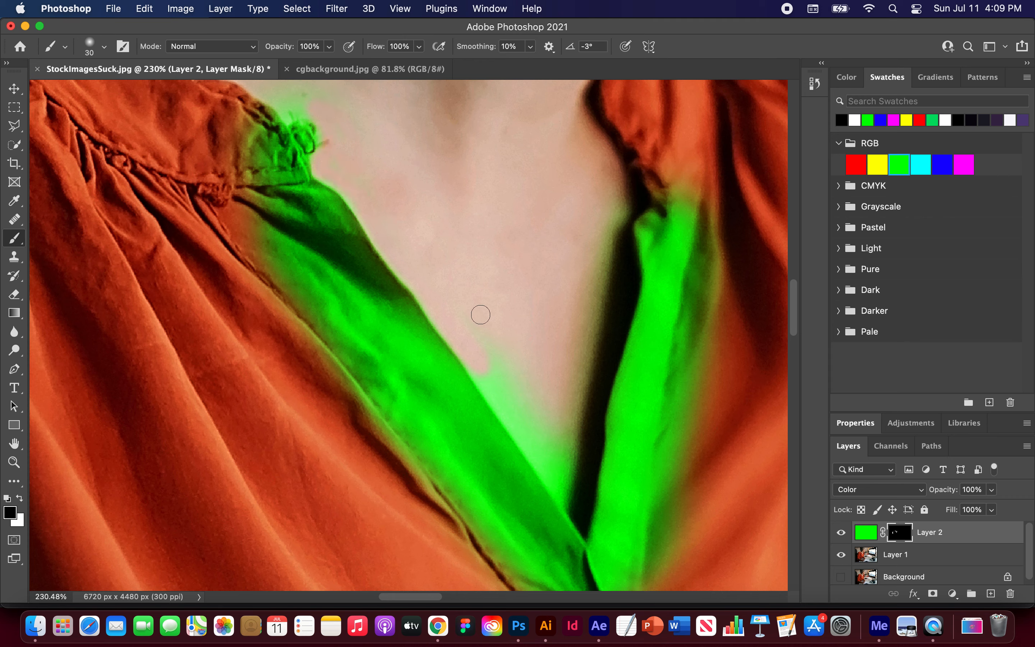
mouse_move(464, 314)
mouse_down()
mouse_move(514, 408)
mouse_move(479, 368)
mouse_move(491, 386)
mouse_up()
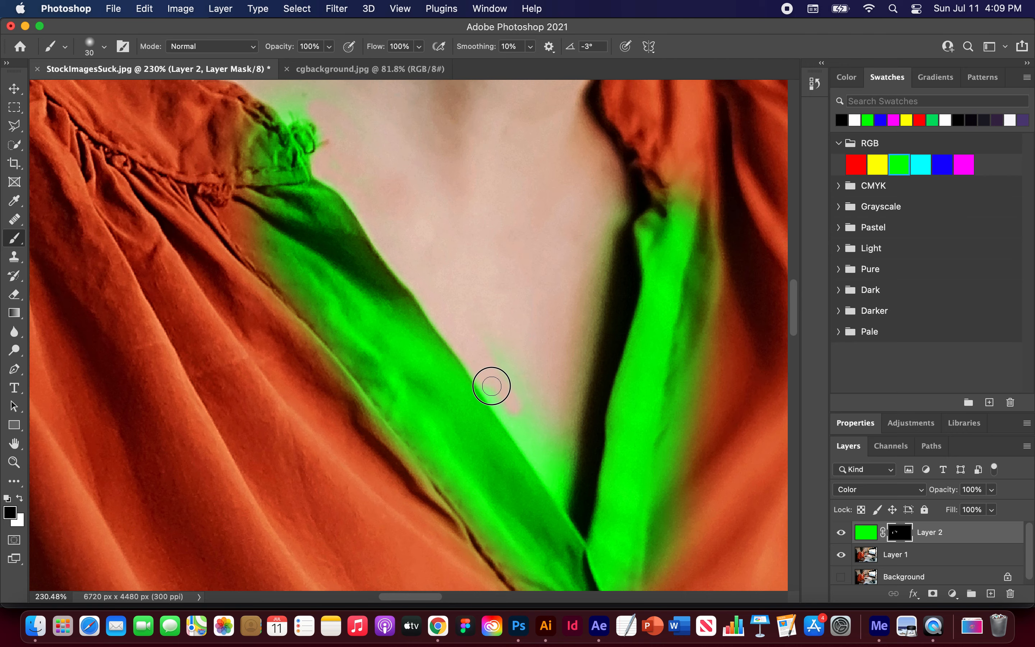
scroll(491, 386, up, 5)
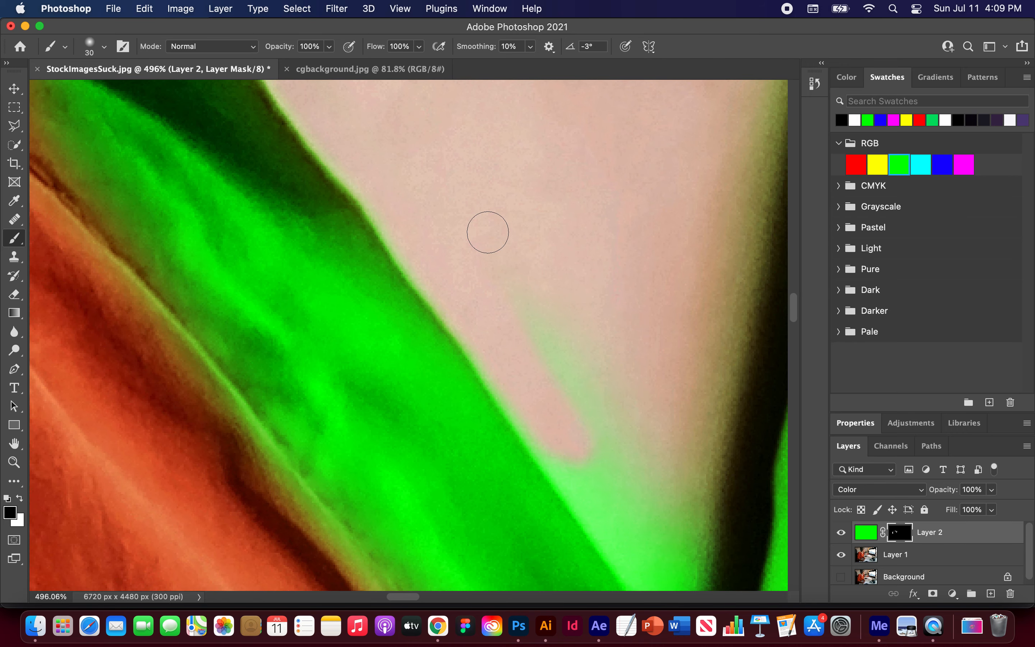
scroll(608, 432, down, 3)
mouse_move(454, 291)
mouse_down()
mouse_move(629, 539)
mouse_move(624, 461)
mouse_move(599, 424)
mouse_move(601, 448)
mouse_move(559, 320)
mouse_move(525, 293)
mouse_move(615, 428)
mouse_move(540, 348)
mouse_up()
Set the brush to 45 px and paint black on the mask to clear the green tint beside the right neckline edge.
key(bracketleft)
key(bracketleft)
key(bracketleft)
key(bracketleft)
key(bracketright)
key(bracketright)
key(bracketright)
key(bracketright)
key(bracketright)
key(bracketright)
key(bracketright)
scroll(541, 342, up, 3)
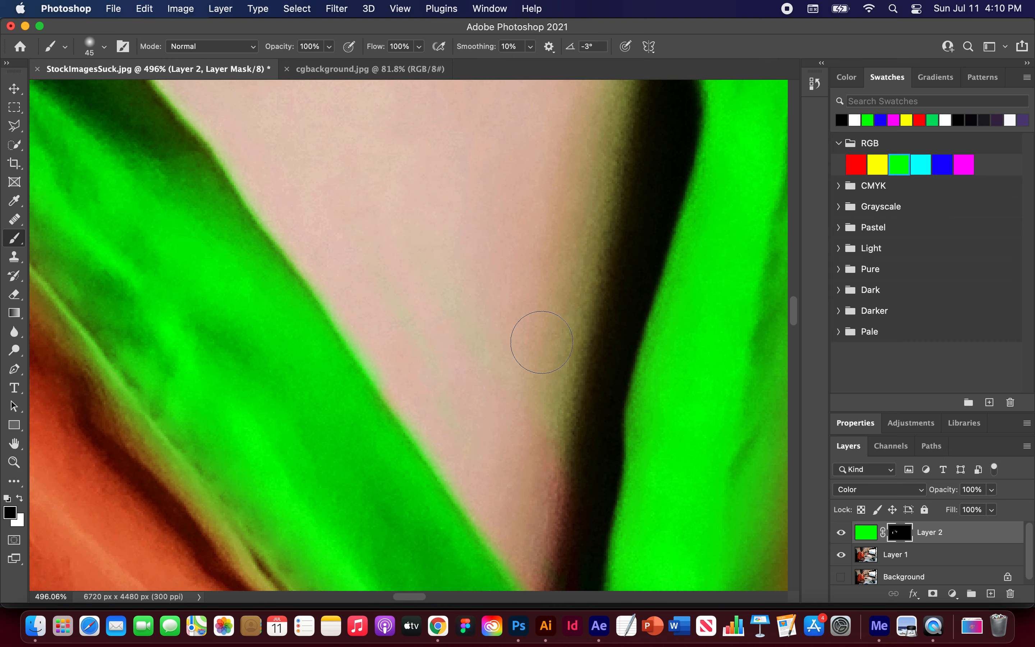
mouse_move(561, 433)
mouse_down()
mouse_move(587, 213)
mouse_move(608, 250)
mouse_move(588, 321)
mouse_up()
scroll(594, 295, up, 3)
mouse_move(589, 144)
mouse_down()
mouse_move(591, 176)
mouse_move(555, 285)
mouse_up()
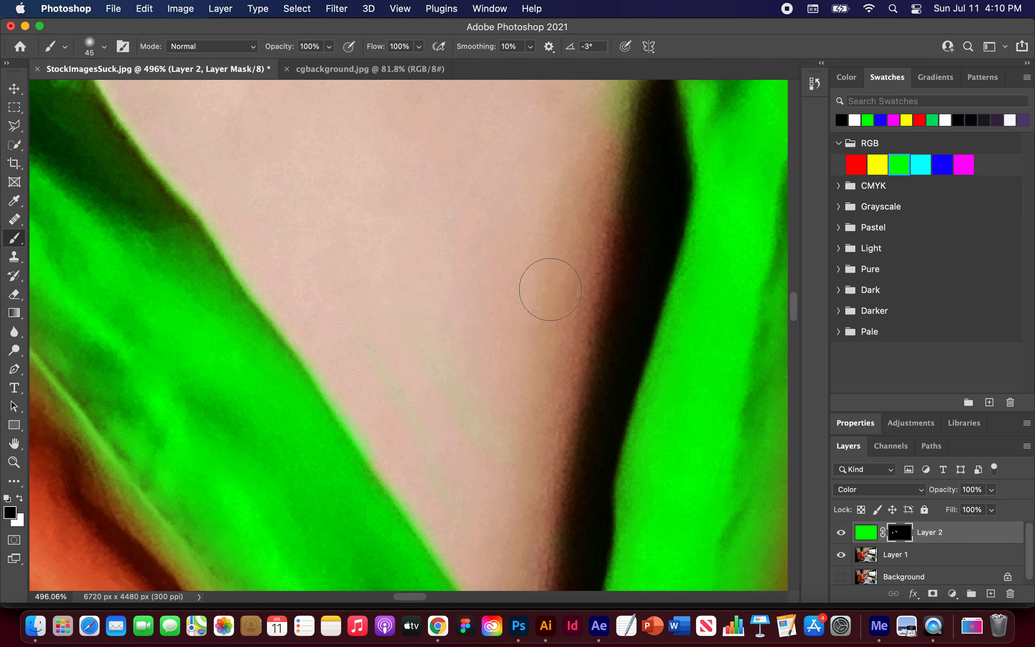
scroll(551, 289, up, 5)
drag(572, 203, 533, 369)
scroll(529, 259, down, 5)
drag(544, 167, 522, 270)
Reduce the brush to 10 px and paint black on the mask along the left neckline edge to refine the fringe.
scroll(522, 272, down, 3)
scroll(408, 238, left, 3)
key(bracketleft)
key(bracketleft)
key(bracketleft)
key(bracketleft)
mouse_move(386, 249)
mouse_down()
mouse_move(388, 272)
mouse_move(441, 358)
mouse_move(426, 356)
mouse_up()
key(x)
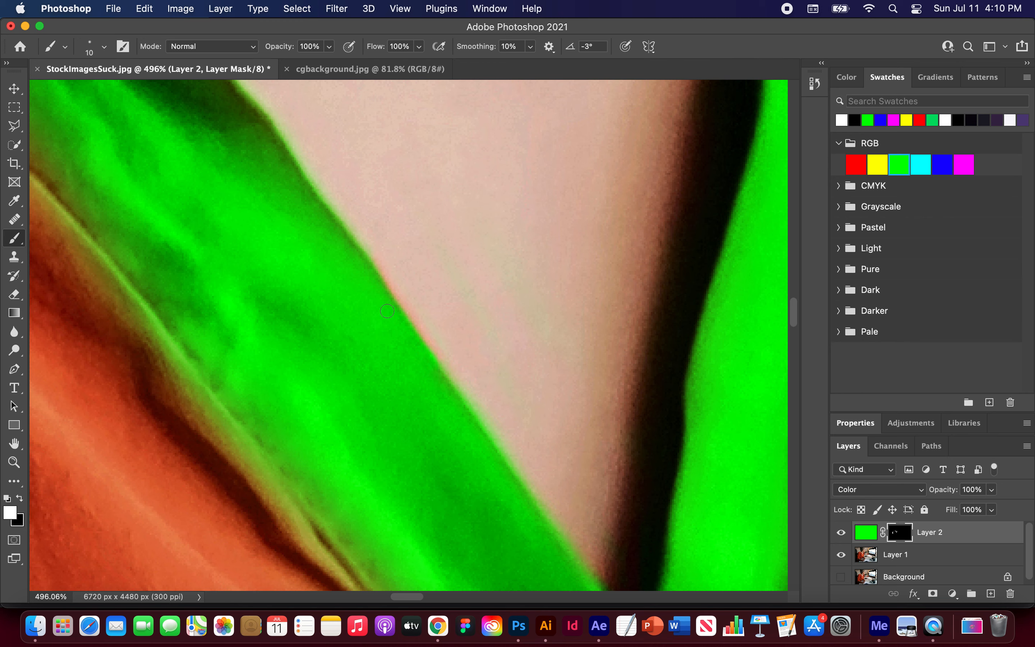
key(x)
Paint white on the mask with a 70 px brush over the fabric beside the left neckline edge.
scroll(185, 396, left, 5)
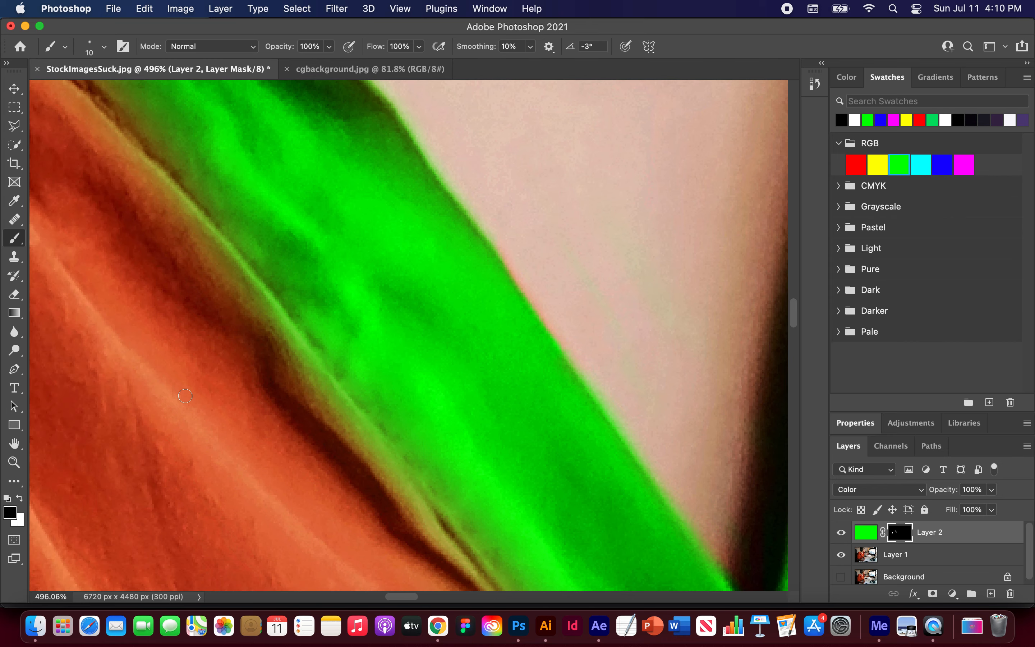
scroll(185, 395, left, 2)
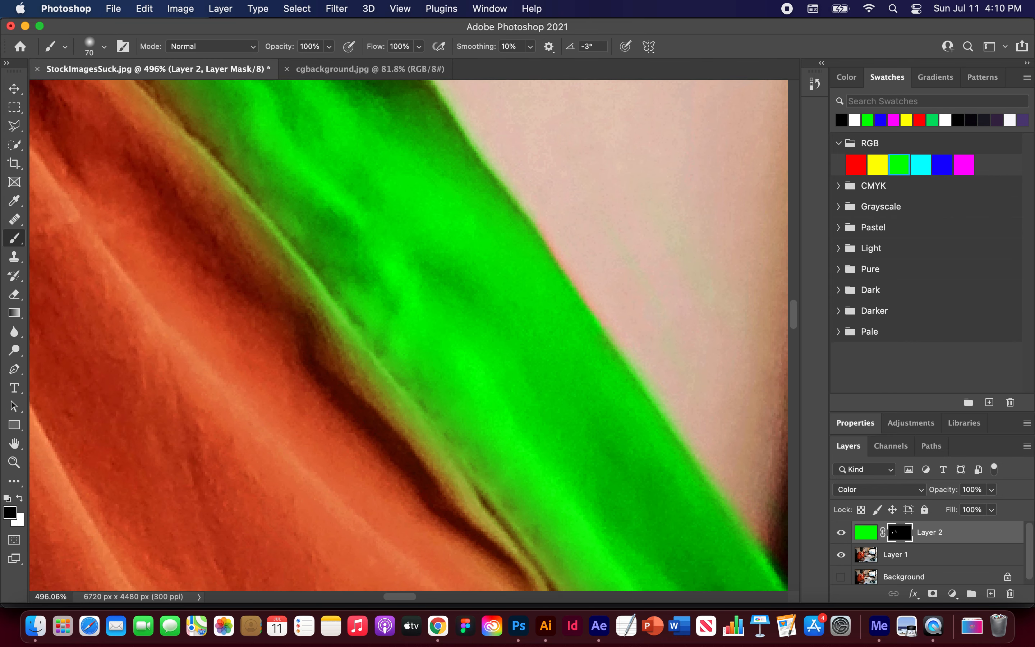
key(x)
mouse_move(192, 383)
mouse_down()
mouse_move(226, 467)
mouse_move(165, 357)
mouse_up()
drag(233, 271, 279, 396)
Enlarge the brush to 600 px while painting the mask white over the folds on the blouse's chest.
scroll(280, 396, down, 6)
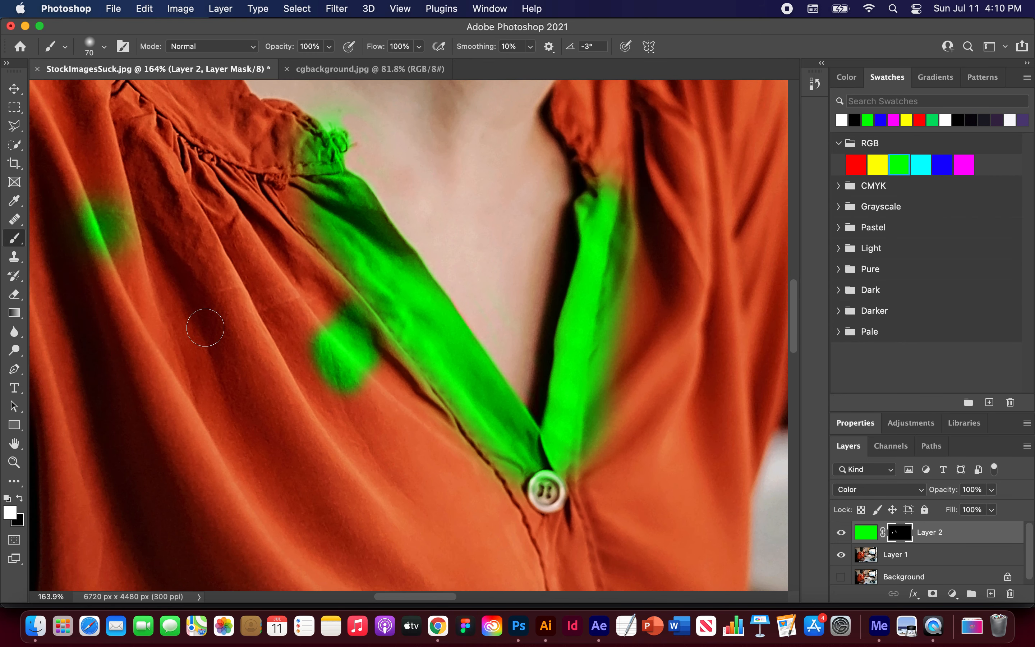
key(bracketright)
key(bracketright)
key(bracketright)
mouse_move(272, 272)
mouse_down()
mouse_move(324, 343)
mouse_move(289, 305)
mouse_up()
scroll(289, 305, down, 3)
key(bracketright)
key(bracketright)
key(bracketright)
key(bracketright)
key(bracketright)
key(bracketright)
key(bracketright)
mouse_move(220, 323)
mouse_down()
mouse_move(242, 381)
mouse_move(241, 413)
mouse_up()
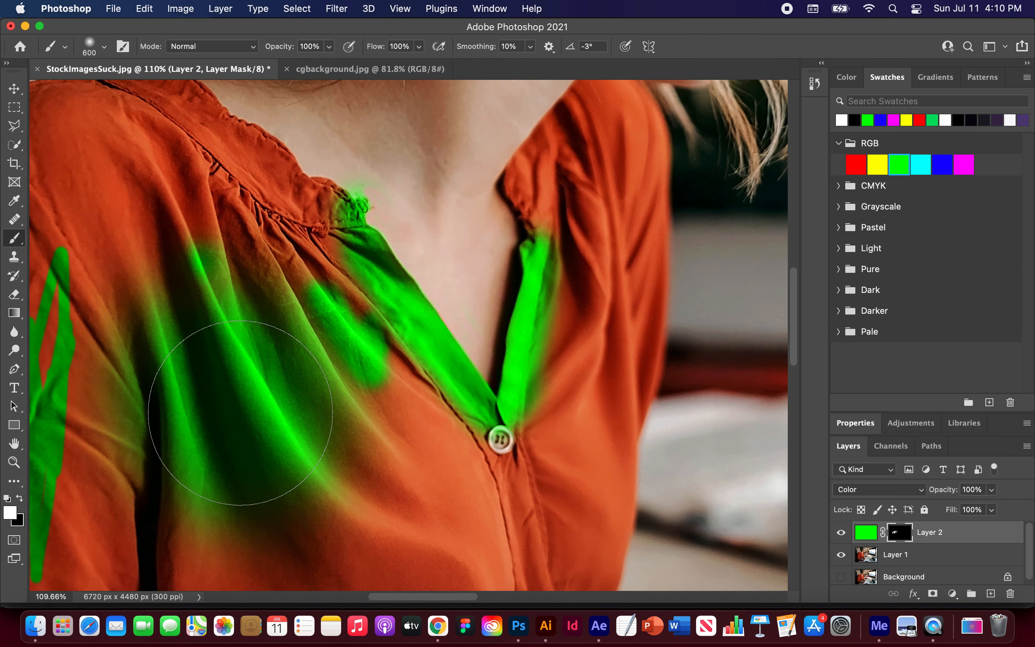
Paint white on the mask with the 600 px brush over the blouse's lower front, shoulder and upper sleeve.
scroll(342, 492, down, 8)
scroll(343, 491, left, 3)
drag(590, 252, 471, 268)
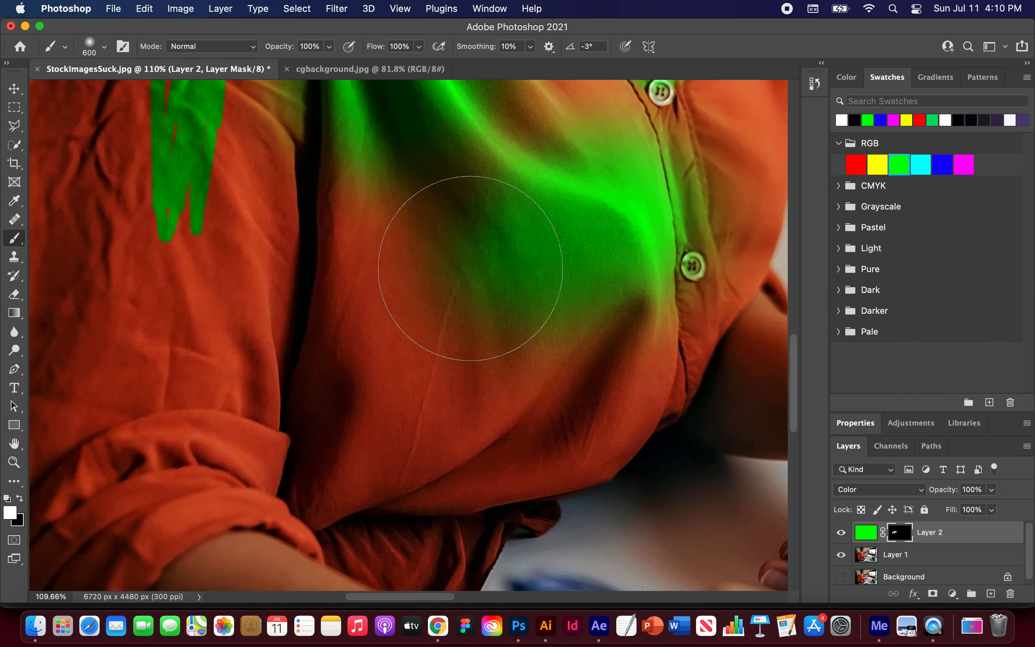
scroll(471, 268, up, 3)
scroll(470, 268, left, 3)
scroll(324, 266, up, 6)
mouse_move(327, 240)
mouse_down()
mouse_move(310, 390)
mouse_move(345, 194)
mouse_move(315, 354)
mouse_move(332, 301)
mouse_up()
scroll(319, 349, up, 5)
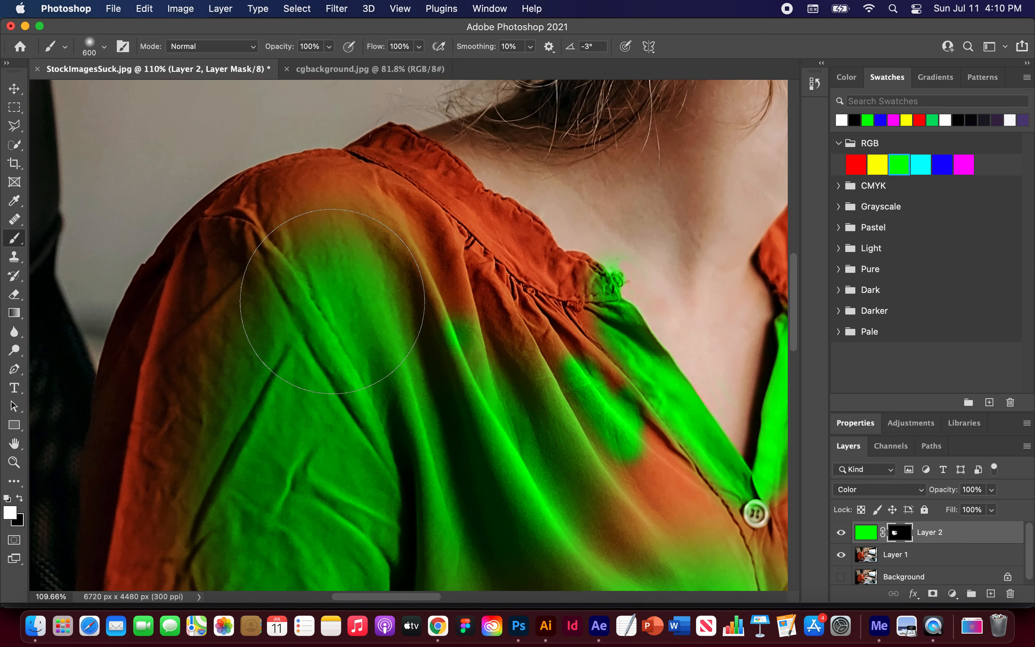
key(super+0)
mouse_move(245, 345)
mouse_down()
mouse_move(274, 346)
mouse_move(262, 358)
mouse_move(278, 322)
mouse_move(261, 347)
mouse_up()
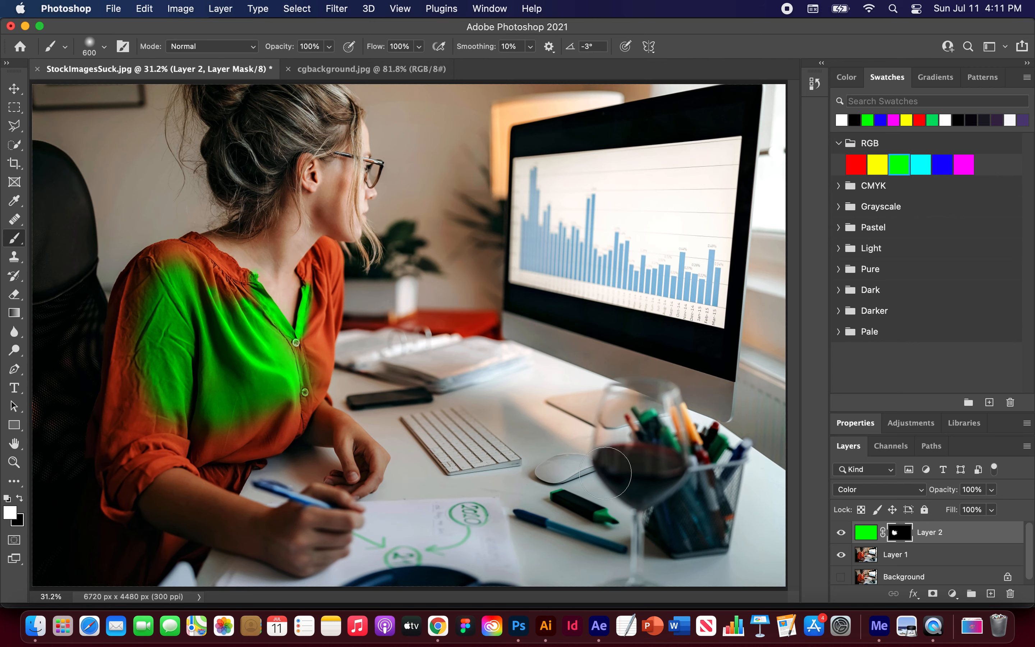
Fill the whole mask of Layer 2 with black to clear the hand-painted green.
click(19, 496)
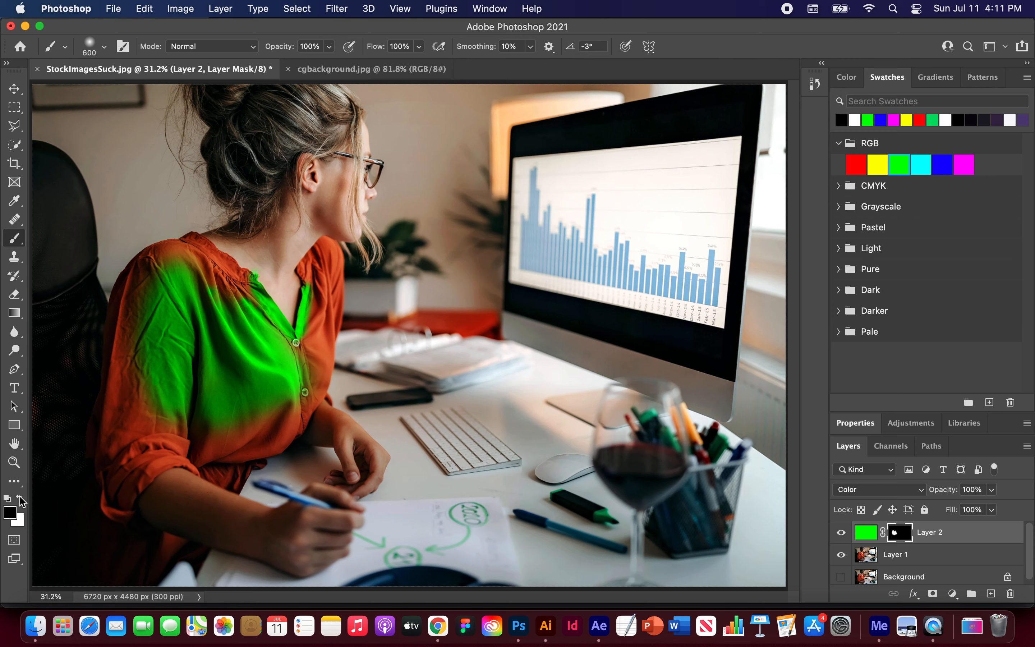
double_click(904, 534)
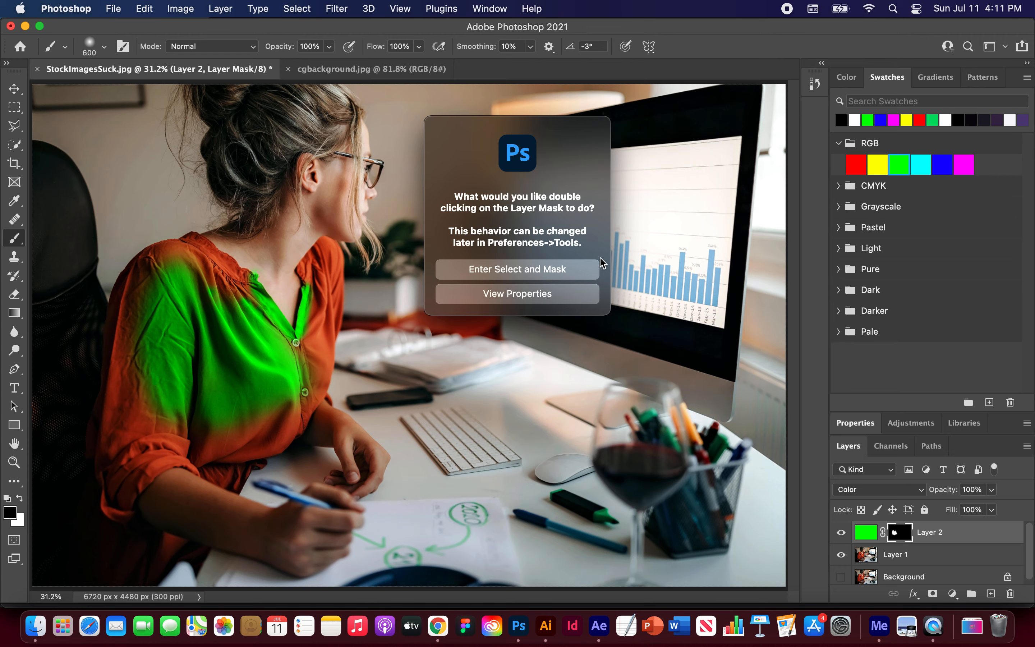
click(569, 272)
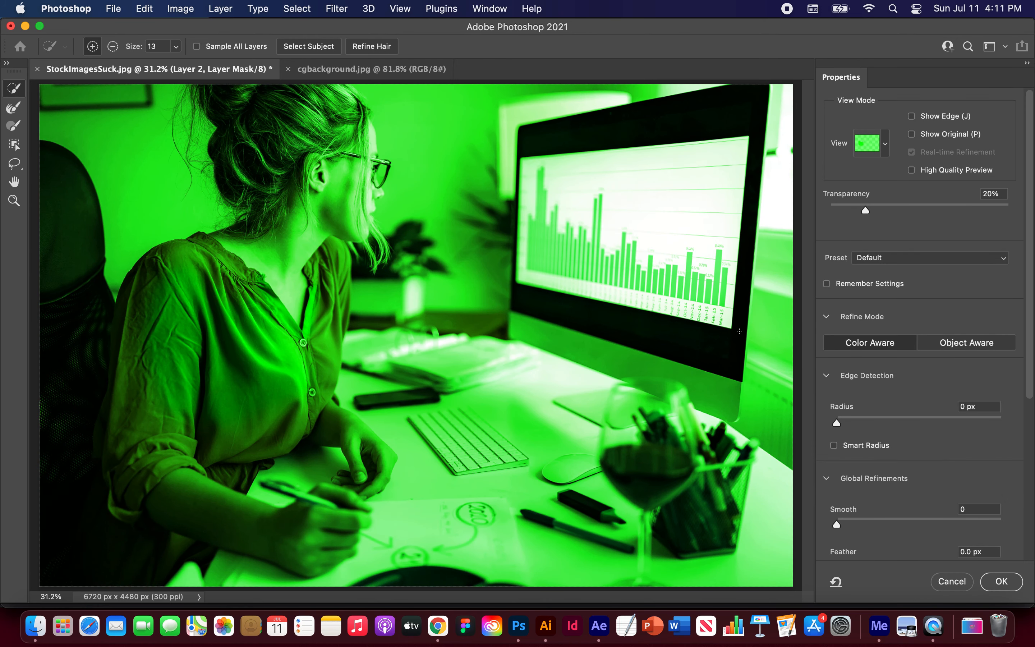
click(952, 581)
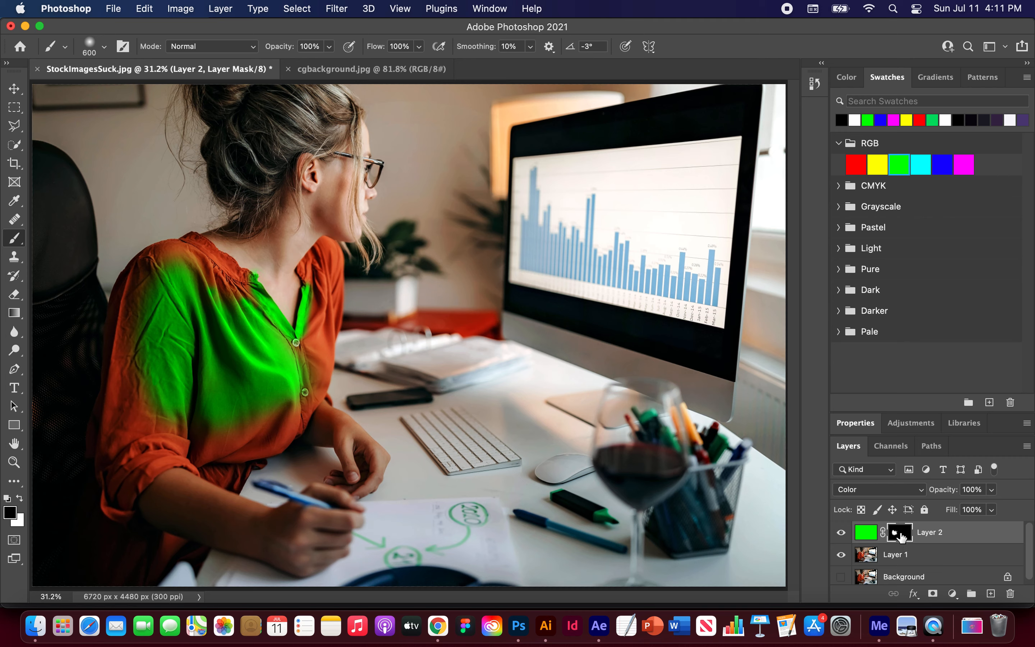
key(alt+BackSpace)
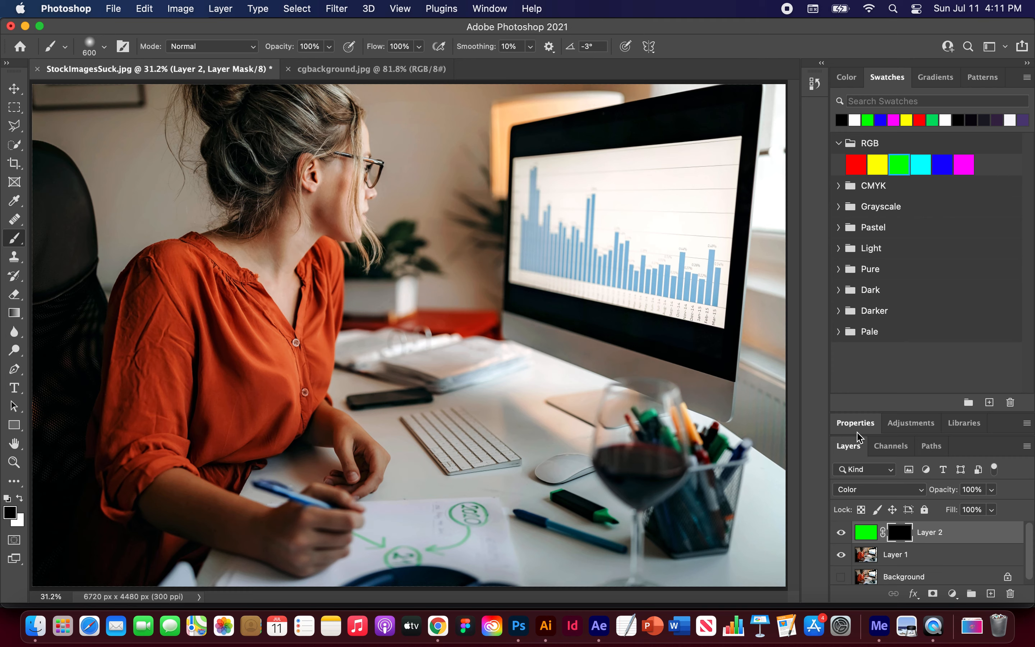
Select the blouse on Layer 1 with the Quick Selection tool, subtracting the forearm below the rolled sleeve.
click(893, 556)
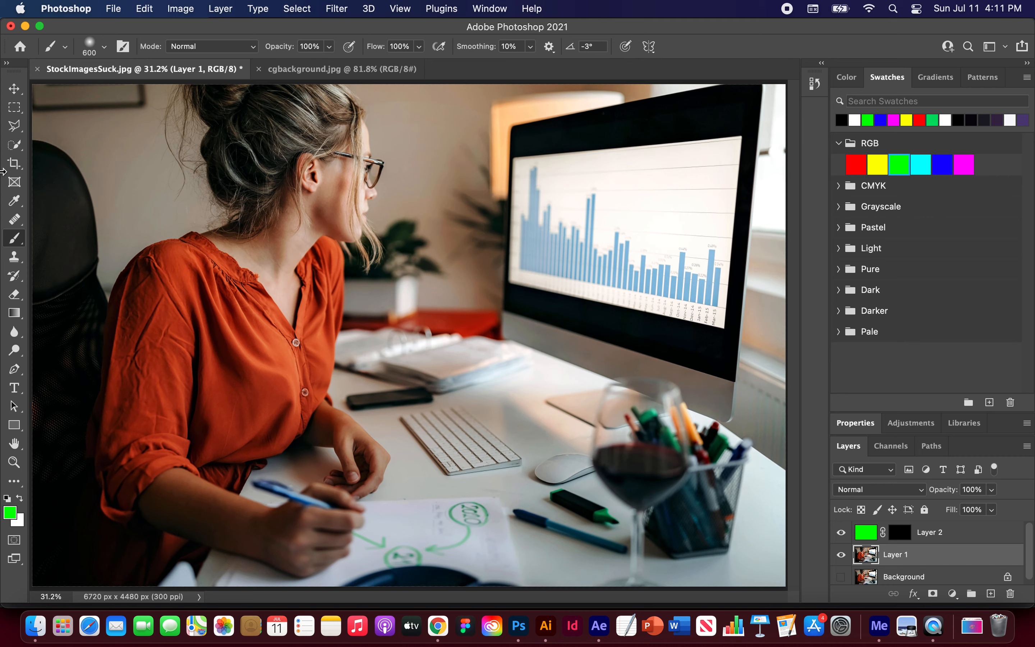
key(w)
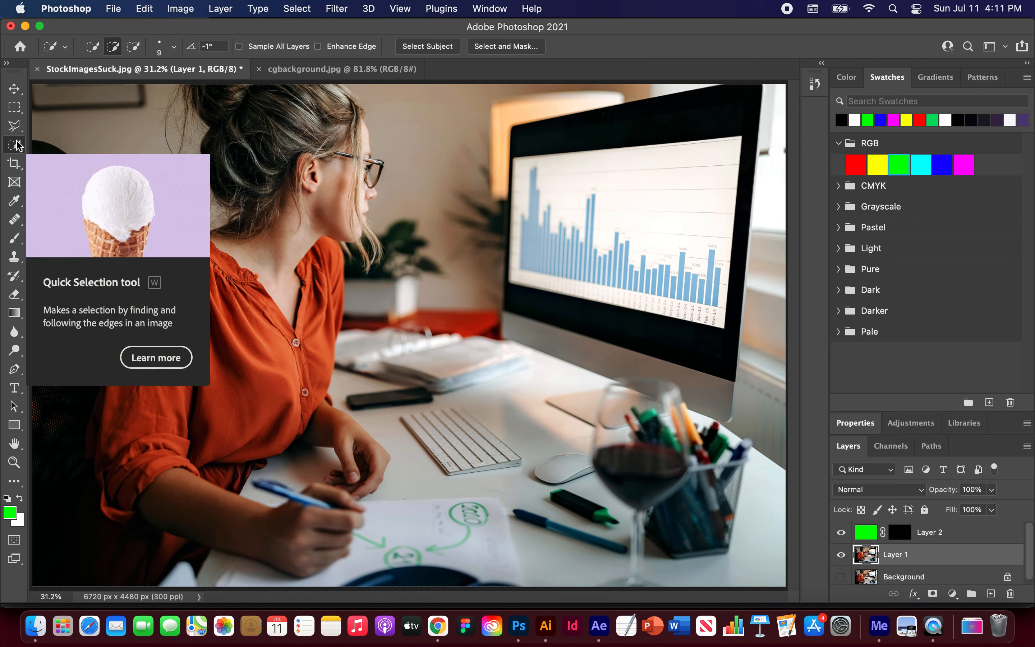
click(15, 143)
drag(14, 146, 75, 158)
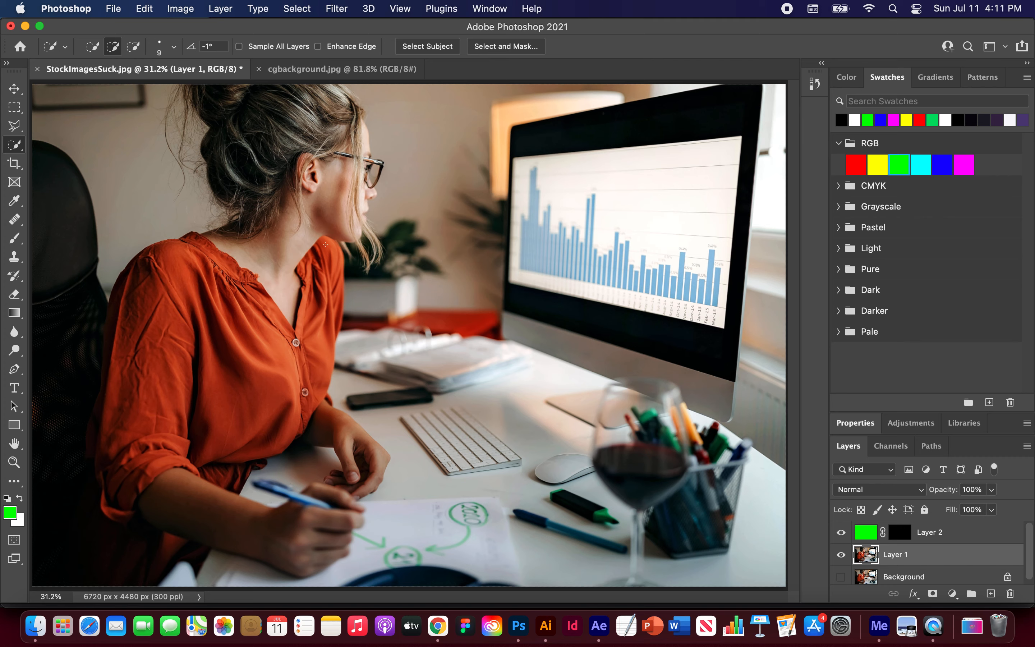
mouse_move(325, 242)
mouse_down()
mouse_move(331, 279)
mouse_move(333, 271)
mouse_move(307, 267)
mouse_move(324, 333)
mouse_move(336, 298)
mouse_move(303, 372)
mouse_move(259, 360)
mouse_up()
mouse_move(205, 292)
mouse_down()
mouse_move(193, 259)
mouse_move(172, 251)
mouse_move(143, 296)
mouse_move(141, 327)
mouse_move(167, 368)
mouse_move(114, 429)
mouse_move(112, 447)
mouse_move(120, 468)
mouse_move(158, 461)
mouse_up()
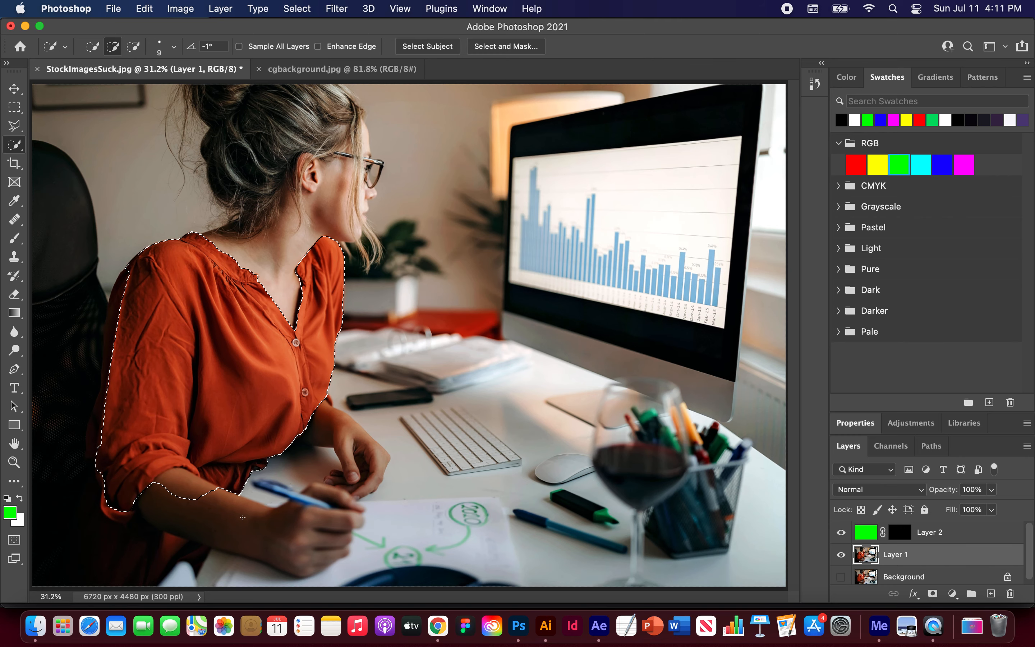
key(alt)
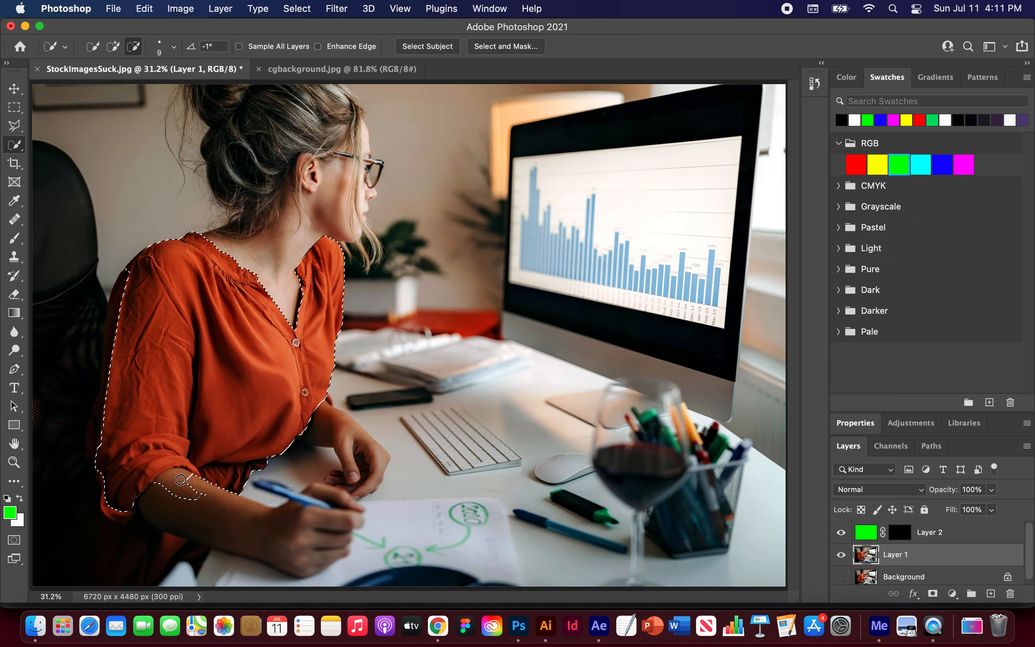
drag(184, 488, 204, 499)
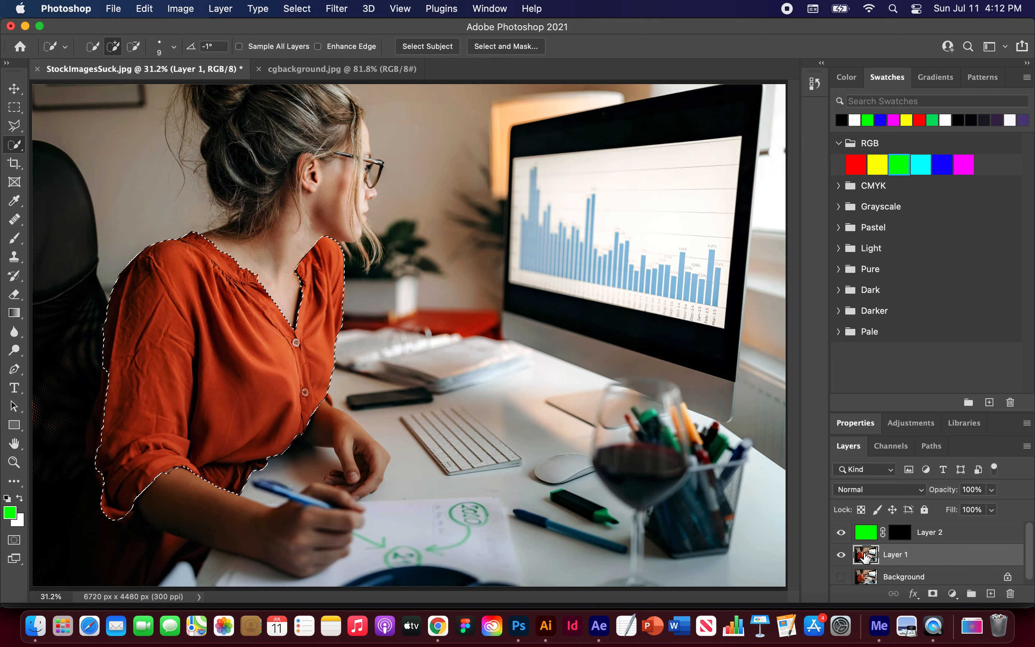
Fill the blouse selection with white on the mask of Layer 2 and deselect.
click(901, 533)
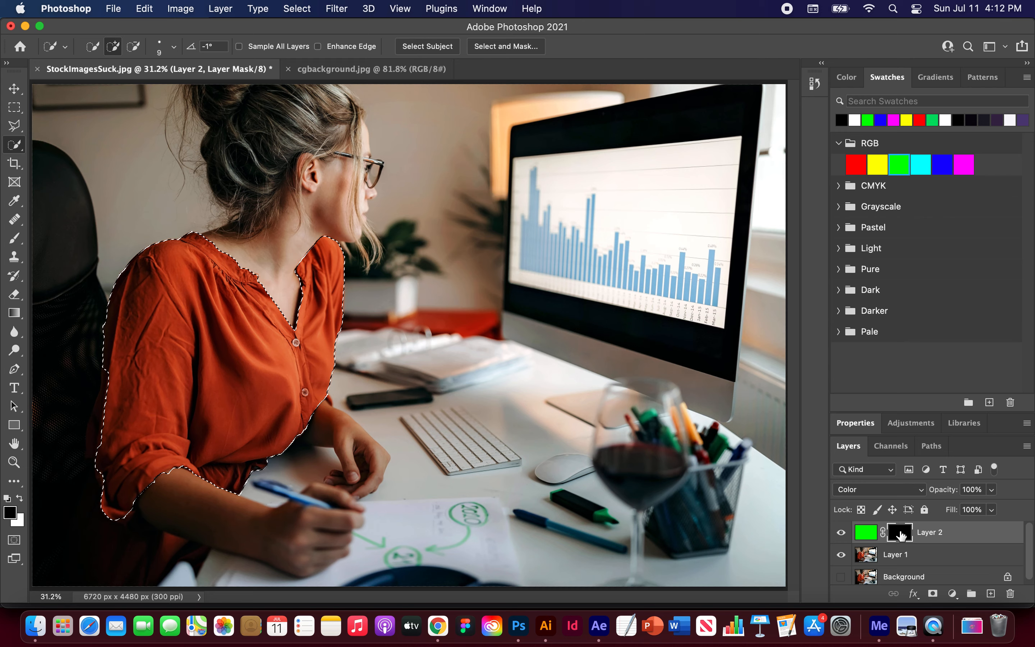
click(21, 501)
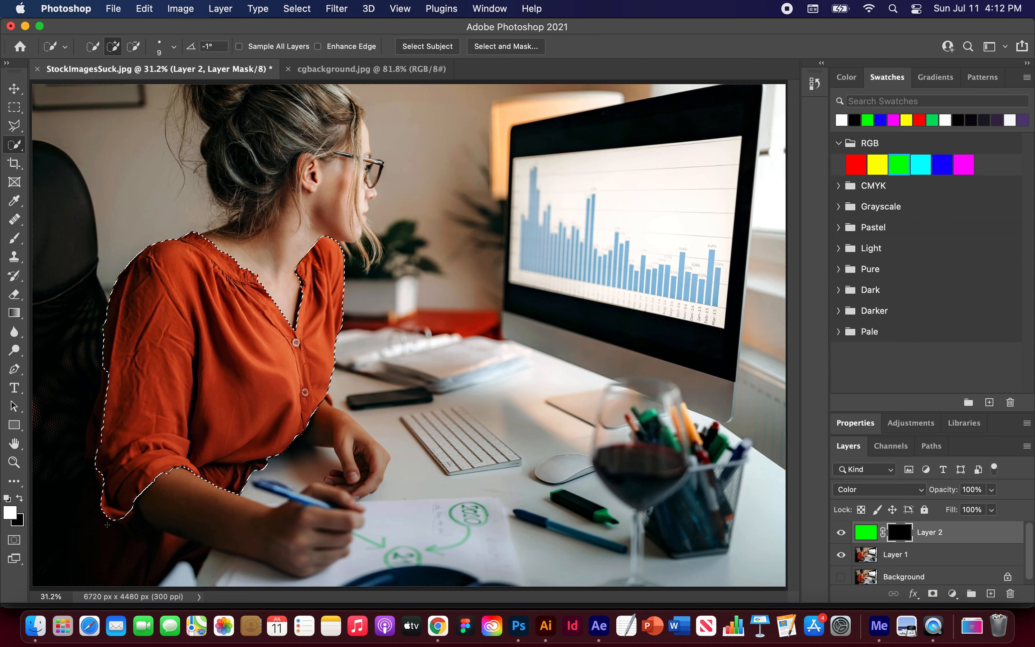
key(alt)
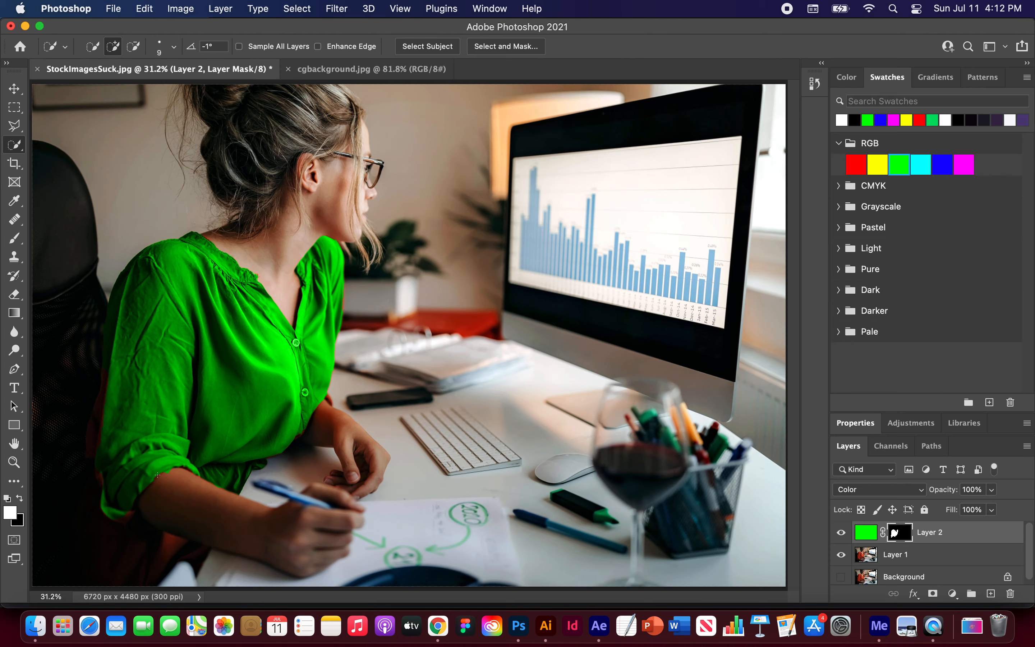
Set the brush to 90 px and paint black on the mask over the jagged green edge between cuff and forearm.
scroll(158, 474, up, 5)
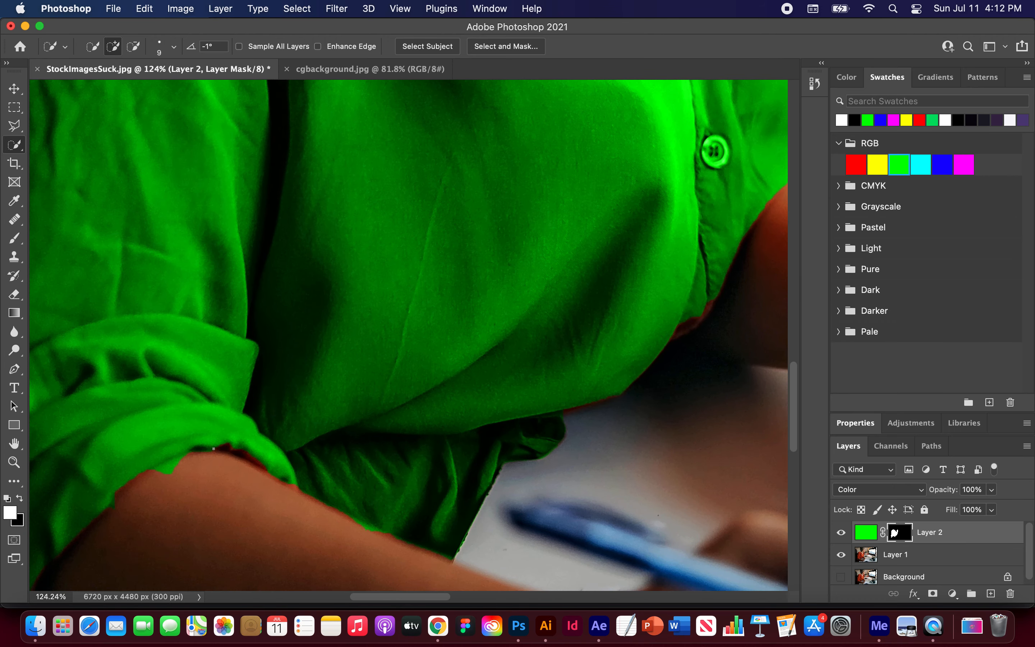
scroll(214, 448, up, 4)
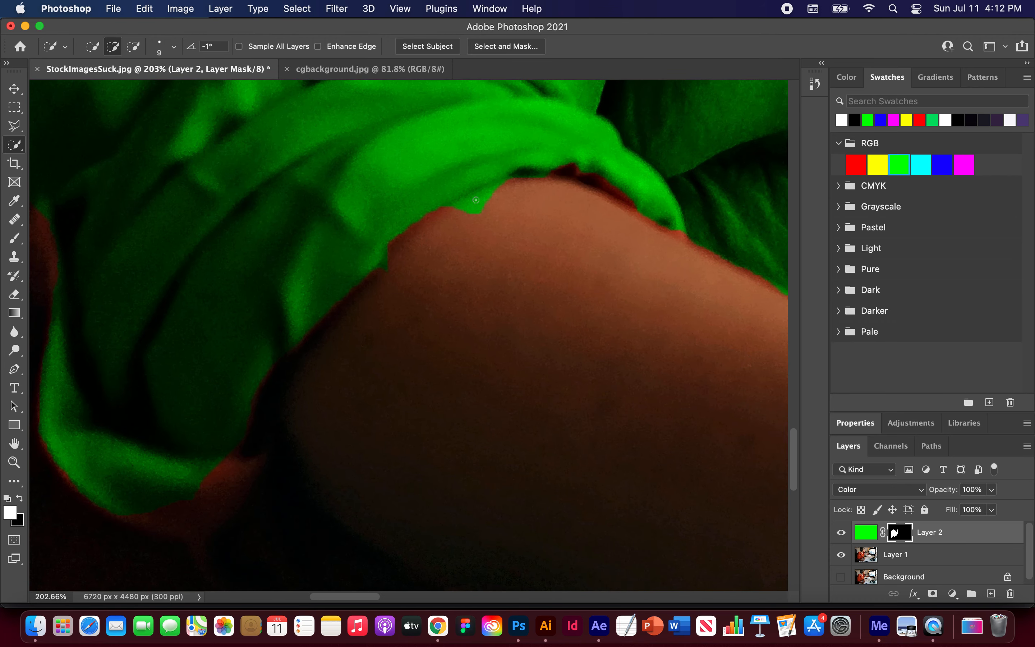
scroll(476, 200, up, 3)
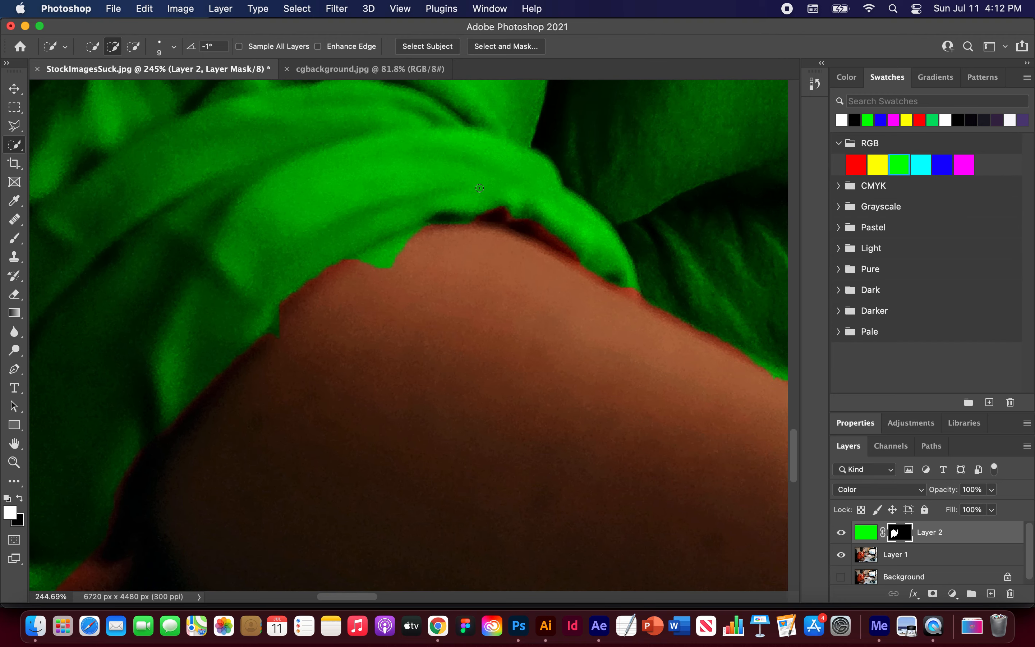
key(b)
key(bracketleft)
key(bracketleft)
key(bracketleft)
key(bracketleft)
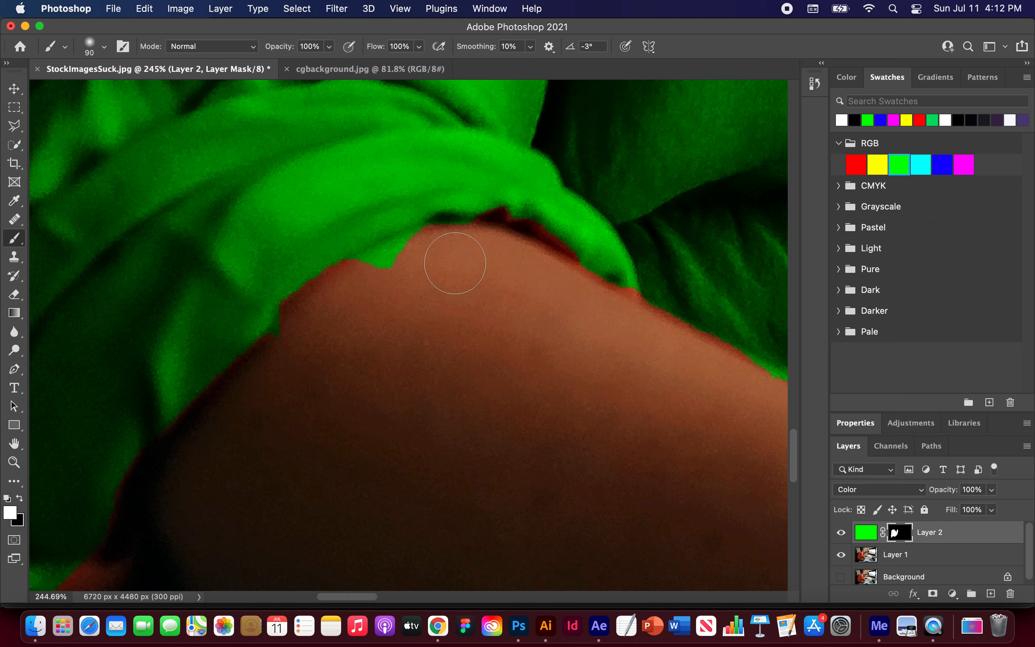
key(x)
mouse_move(423, 259)
mouse_down()
mouse_move(404, 258)
mouse_move(350, 300)
mouse_up()
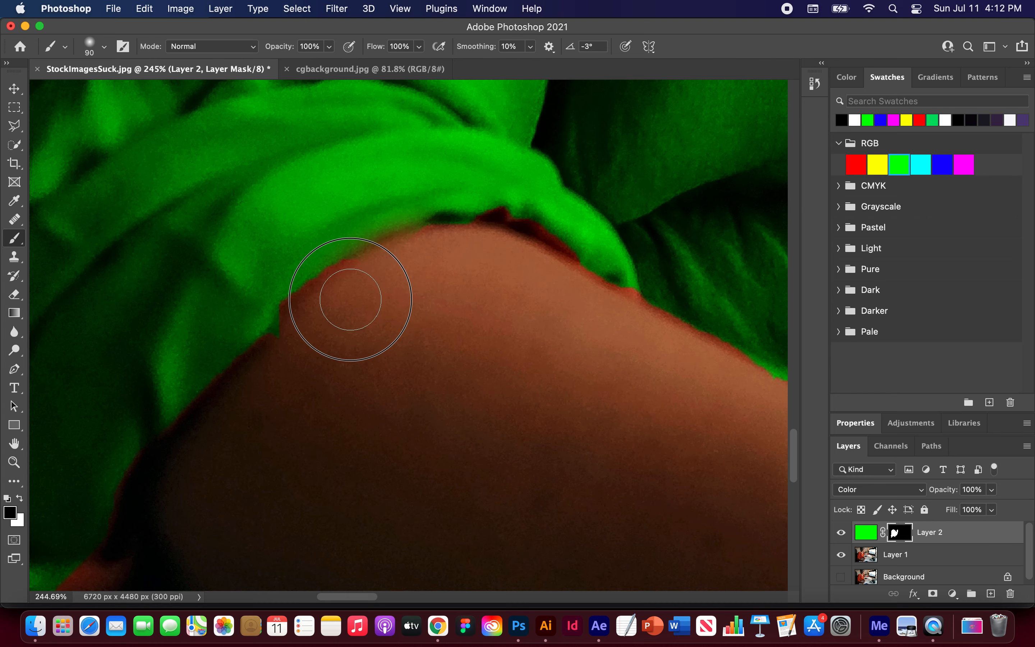
Smooth the mask down the cuff's lower edge, painting black over the forearm and white over the fabric.
key(x)
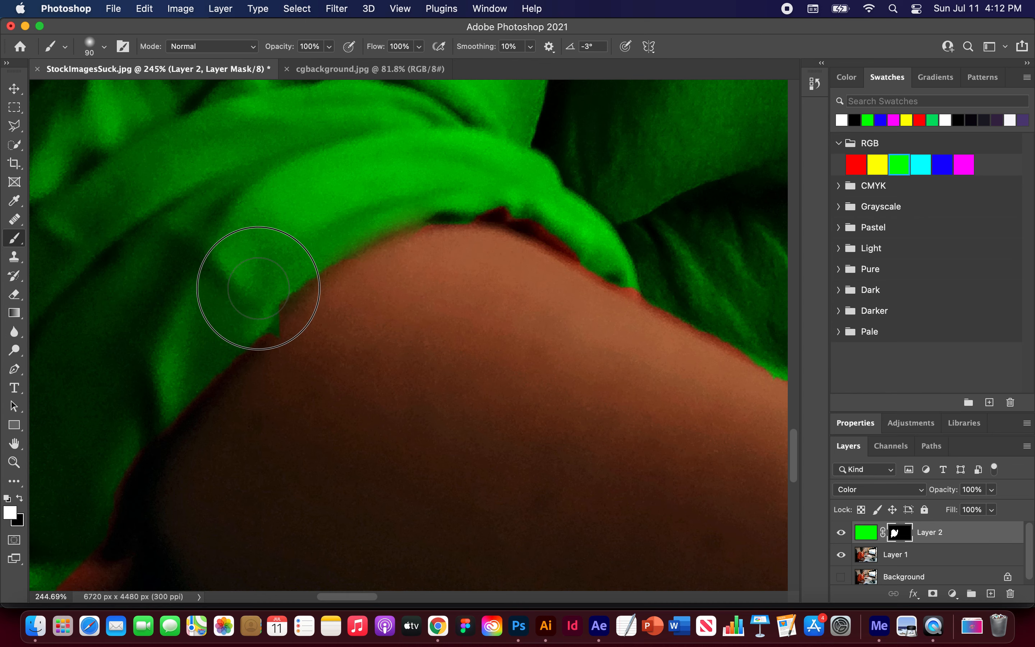
key(x)
drag(299, 320, 252, 402)
key(x)
drag(254, 317, 150, 428)
Paint white on the mask over the red fringe at the cuff's inner end and black over the green spill on the forearm.
mouse_move(540, 209)
mouse_down()
mouse_move(555, 211)
mouse_move(461, 199)
mouse_up()
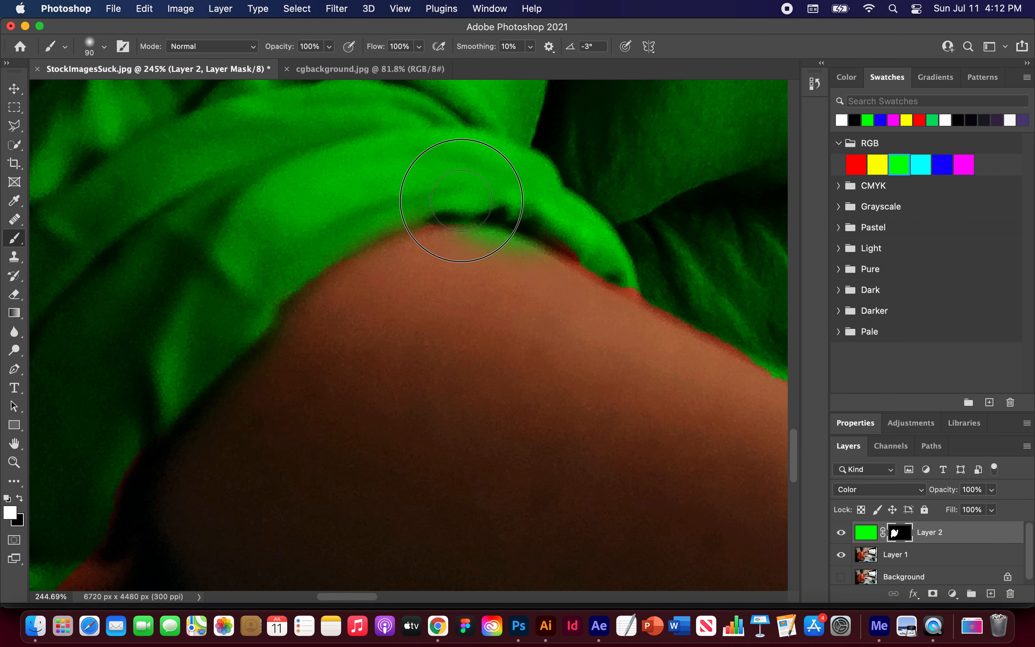
key(x)
mouse_move(535, 266)
mouse_down()
mouse_move(452, 257)
mouse_move(505, 260)
mouse_up()
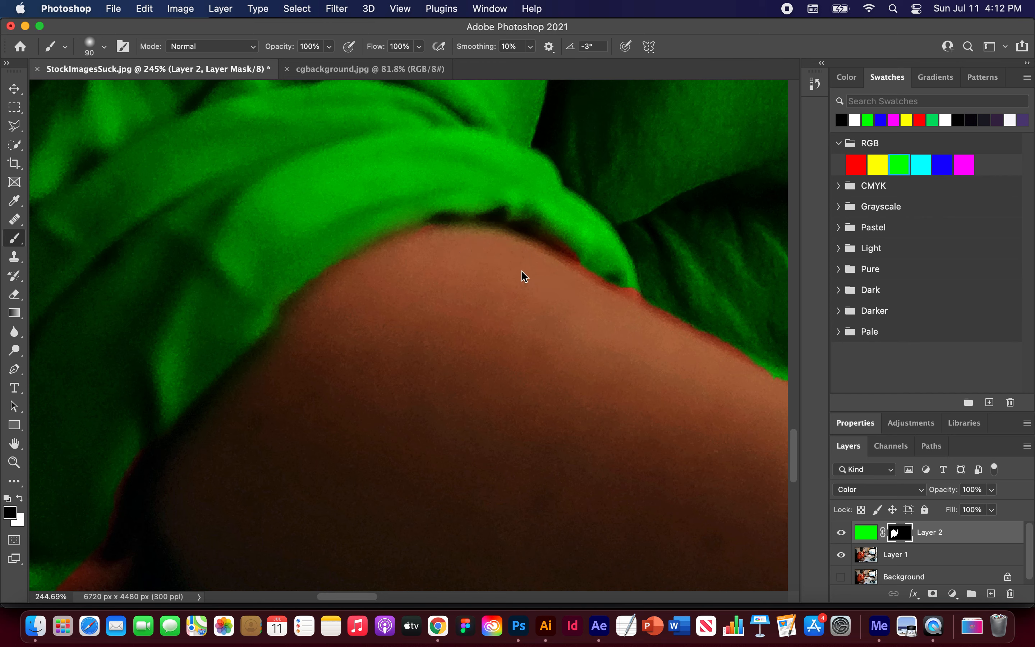
scroll(522, 274, right, 5)
key(x)
mouse_move(438, 191)
mouse_down()
mouse_move(554, 261)
mouse_move(527, 254)
mouse_up()
key(x)
drag(440, 264, 580, 342)
Paint white on the mask along the shirt tail above the forearm and trim the spill on the skin with black.
scroll(580, 342, right, 5)
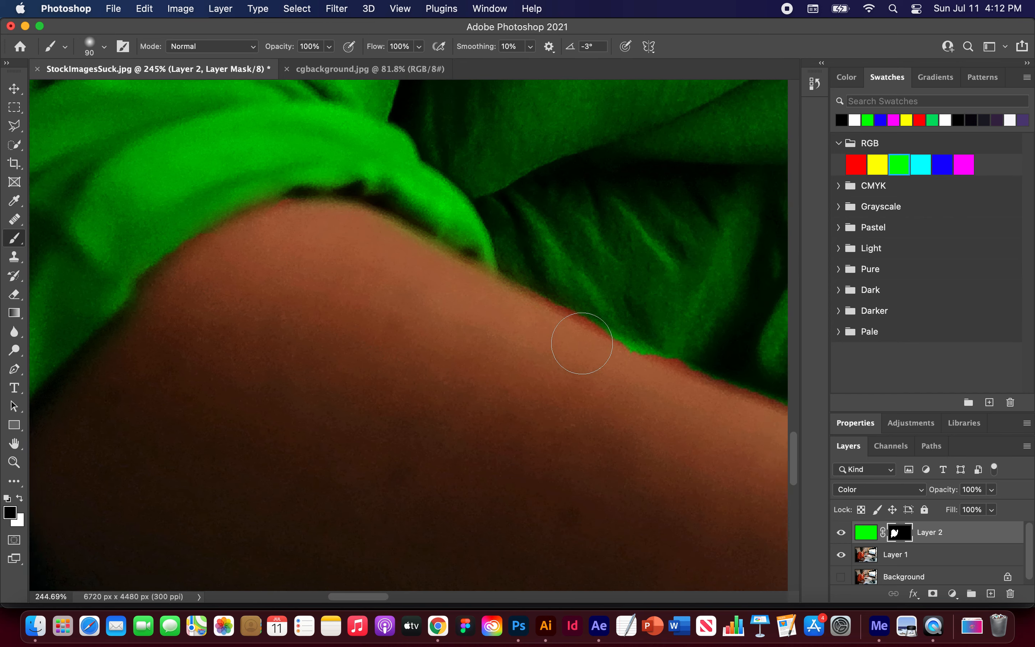
key(x)
mouse_move(521, 276)
mouse_down()
mouse_move(530, 287)
mouse_move(398, 224)
mouse_move(577, 300)
mouse_move(623, 336)
mouse_move(423, 238)
mouse_up()
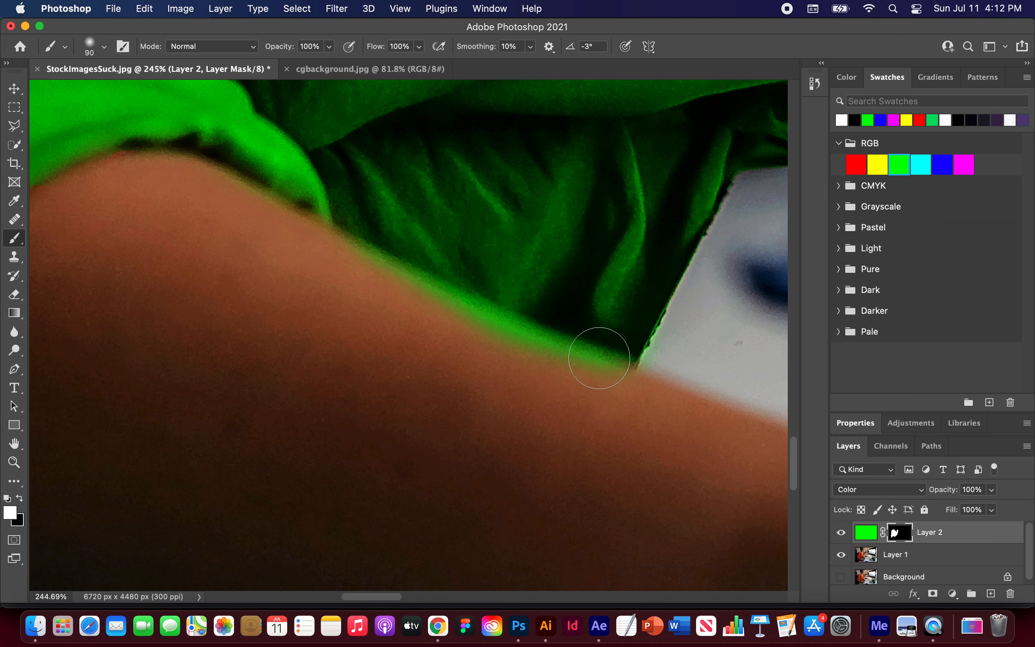
key(x)
drag(591, 390, 307, 257)
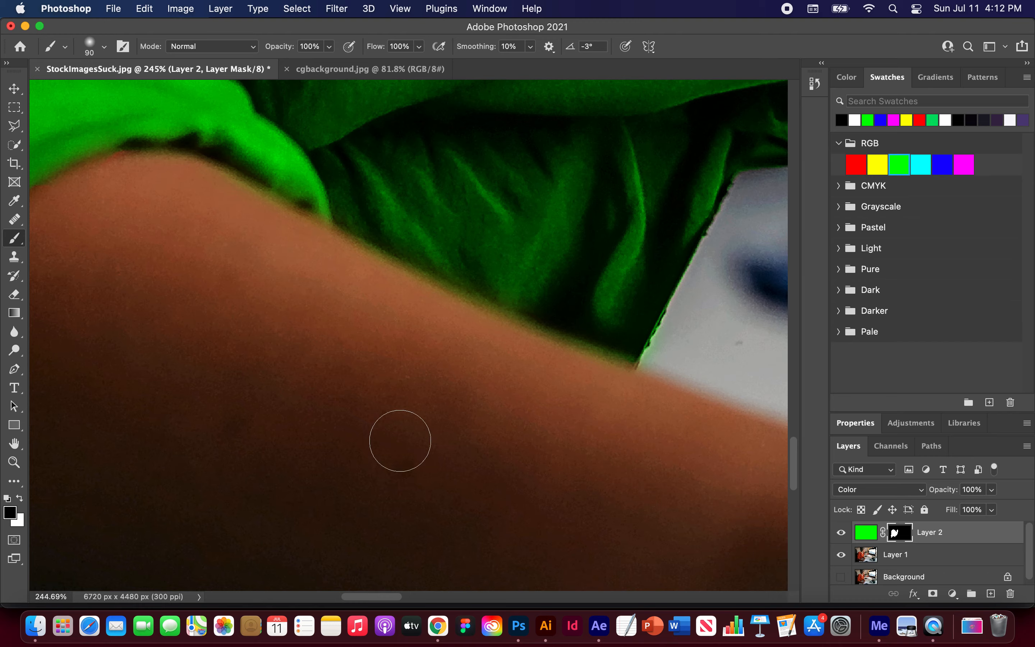
Paint white on the mask along the blouse's lower front edge and over the red fringe near the button placket.
scroll(390, 422, right, 5)
scroll(391, 423, up, 2)
scroll(423, 252, up, 5)
scroll(423, 251, right, 6)
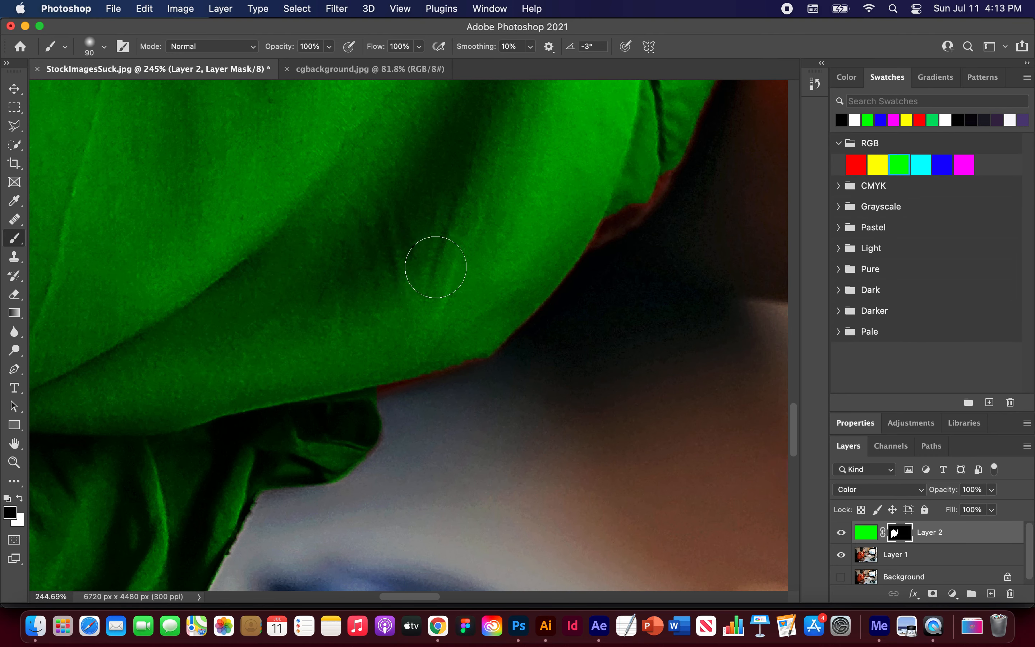
click(462, 340)
drag(462, 340, 387, 358)
key(x)
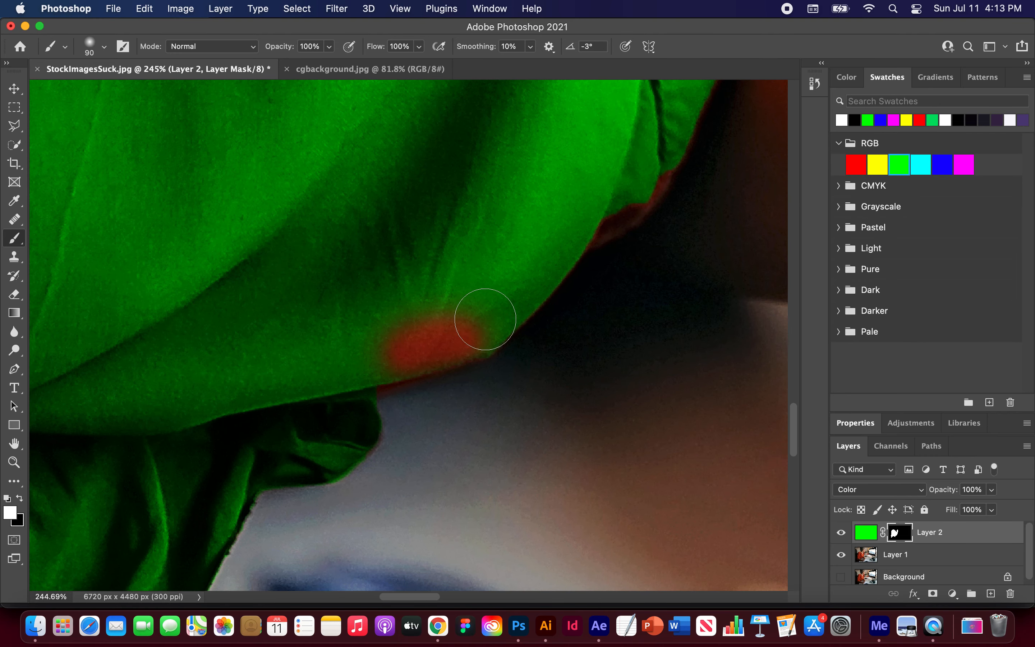
mouse_move(483, 322)
mouse_down()
mouse_move(367, 351)
mouse_move(459, 350)
mouse_move(497, 363)
mouse_up()
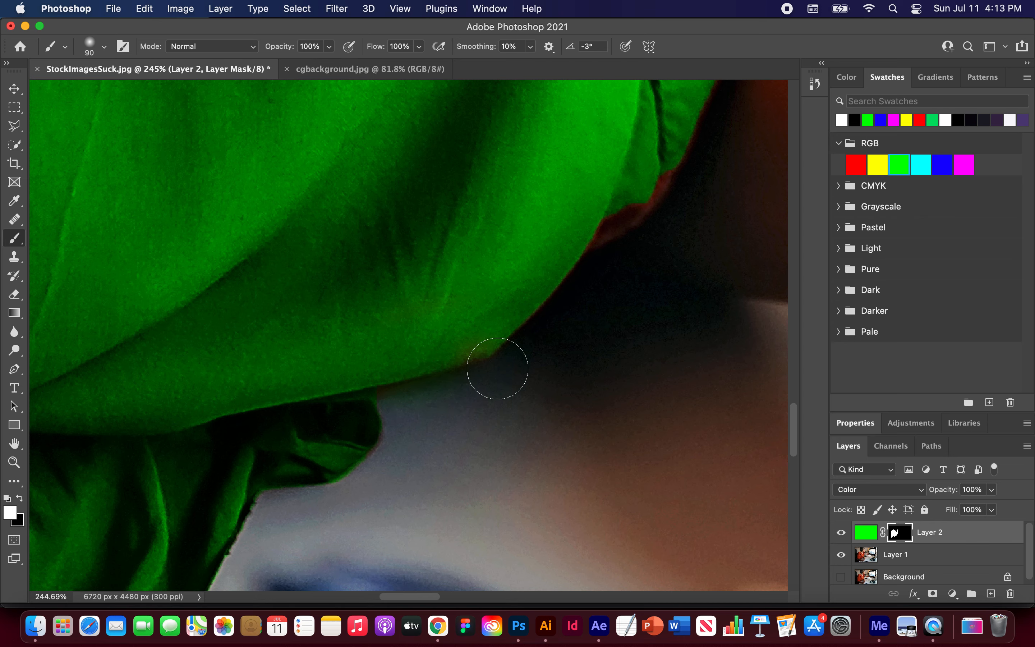
mouse_move(645, 167)
mouse_down()
mouse_move(595, 212)
mouse_move(648, 157)
mouse_move(590, 222)
mouse_move(659, 148)
mouse_up()
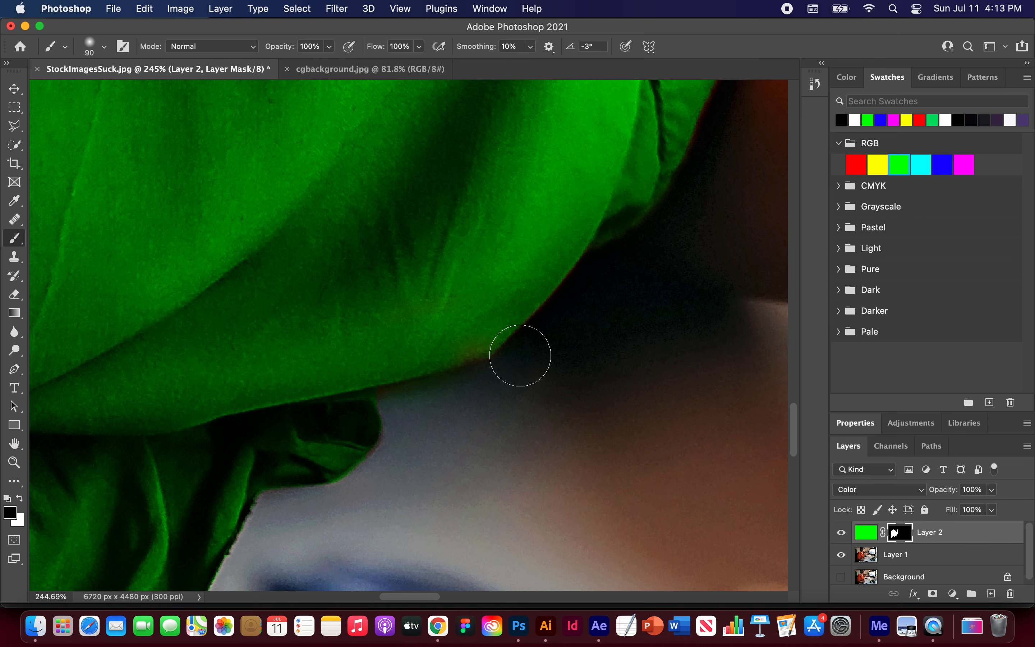
Refine the mask around the ruffled hem flap, alternating black outside the fabric and white inside it.
key(x)
drag(396, 425, 406, 480)
key(x)
drag(364, 431, 325, 427)
key(x)
drag(416, 446, 357, 510)
key(x)
key(x)
key(x)
Set the brush to 80 px and make black the foreground color.
key(bracketleft)
key(bracketleft)
key(bracketleft)
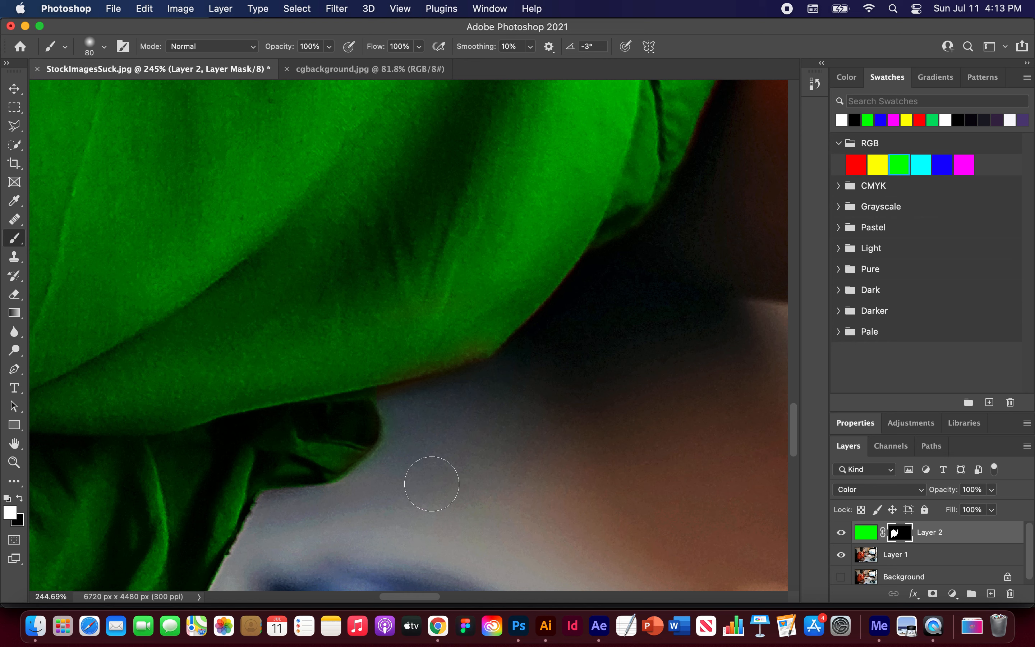
key(x)
key(bracketright)
key(bracketright)
scroll(426, 410, down, 10)
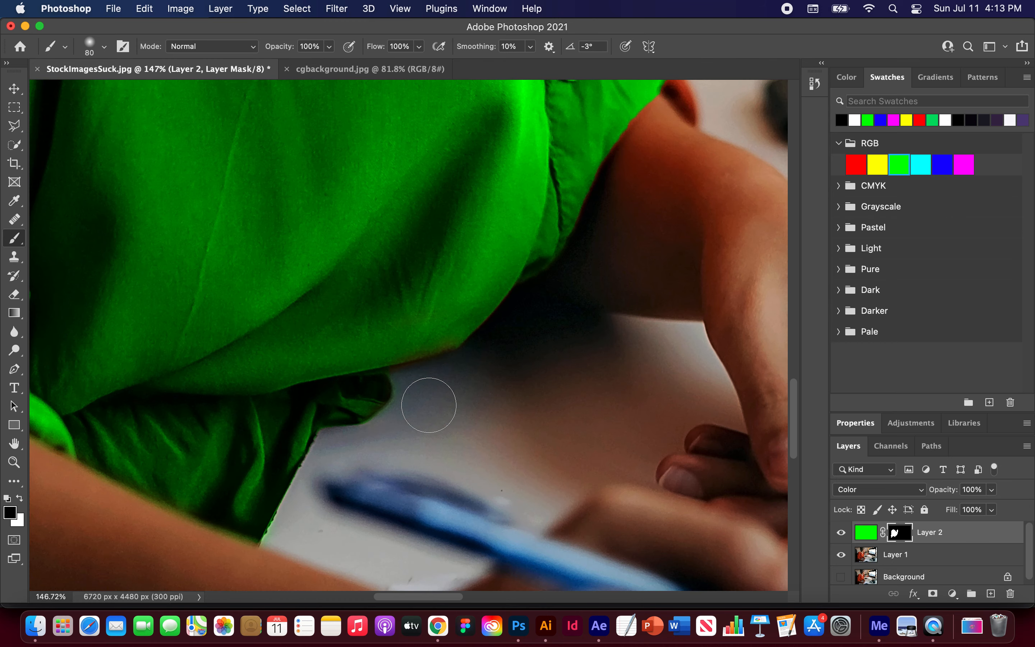
scroll(429, 405, down, 4)
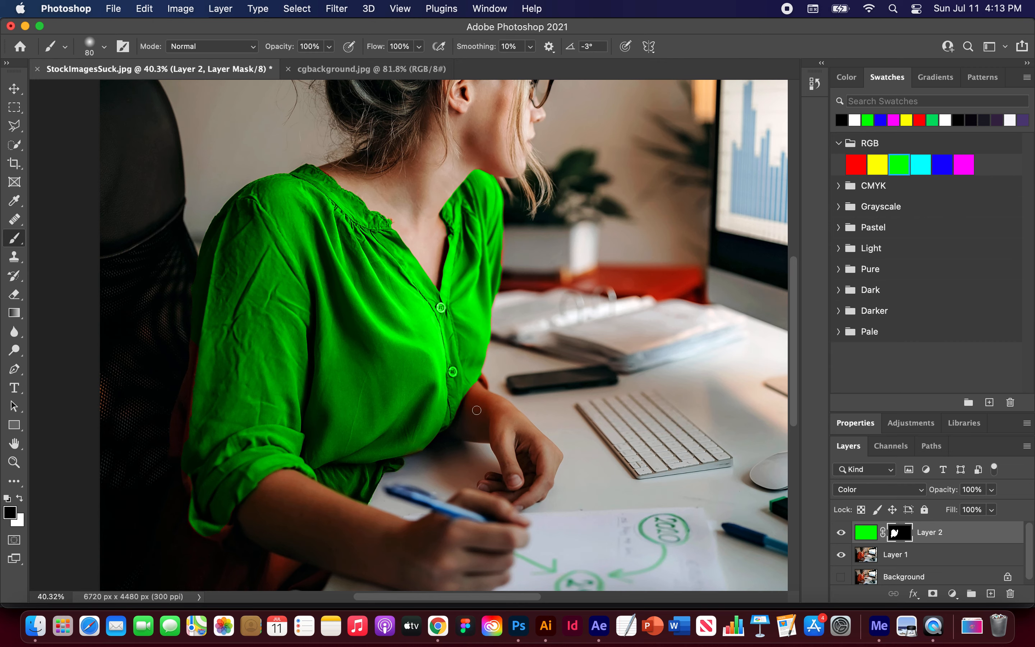
Duplicate the masked green Layer 2 and fill the copy with RGB blue.
scroll(484, 422, down, 3)
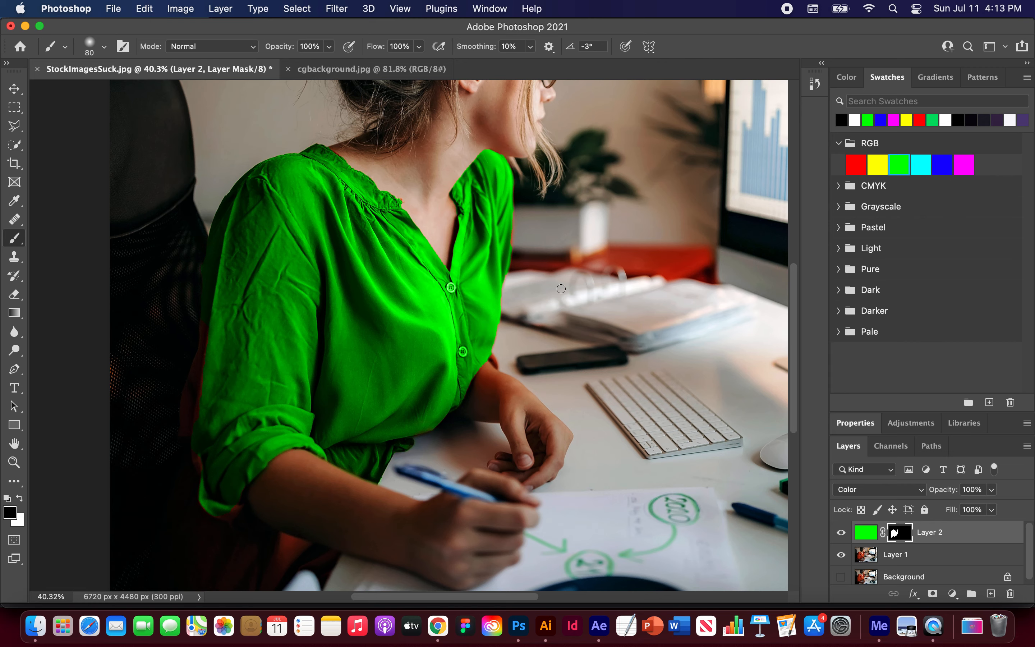
scroll(618, 262, right, 2)
scroll(619, 263, up, 1)
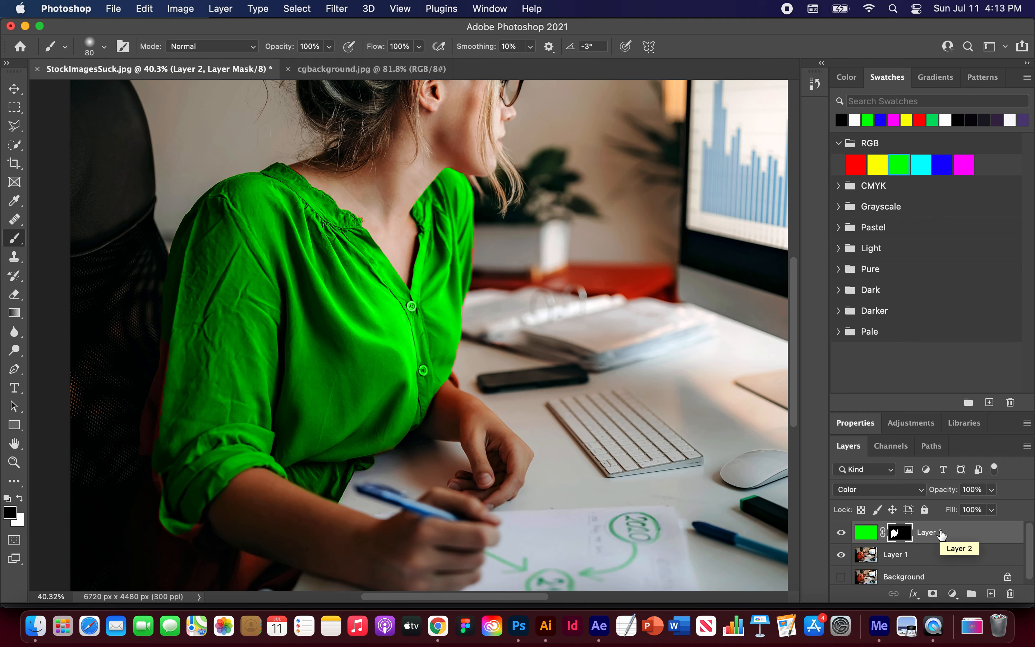
key(super+j)
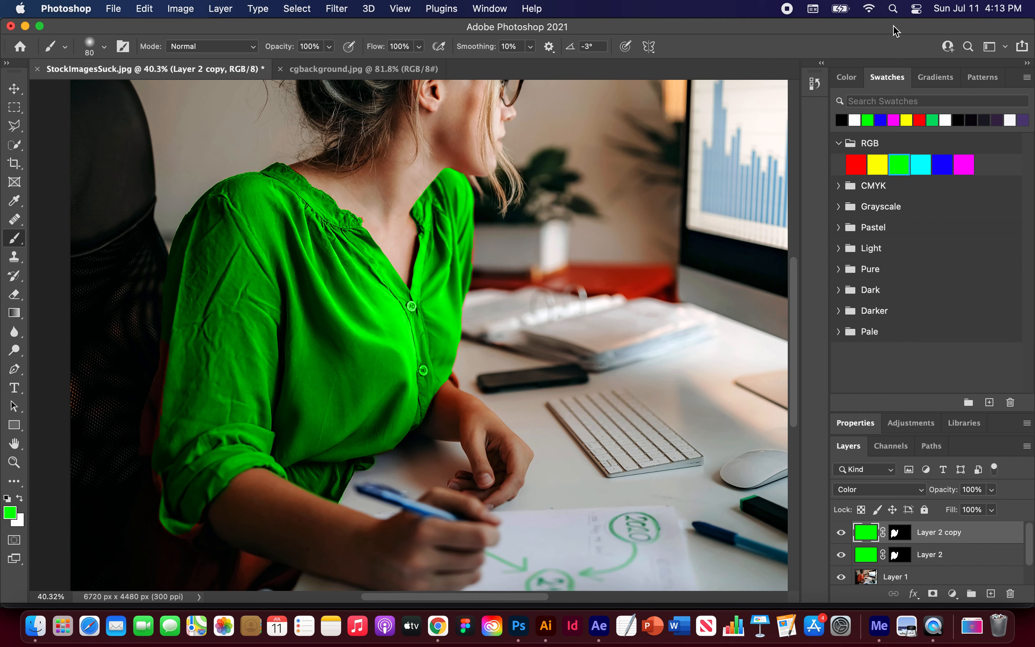
click(944, 162)
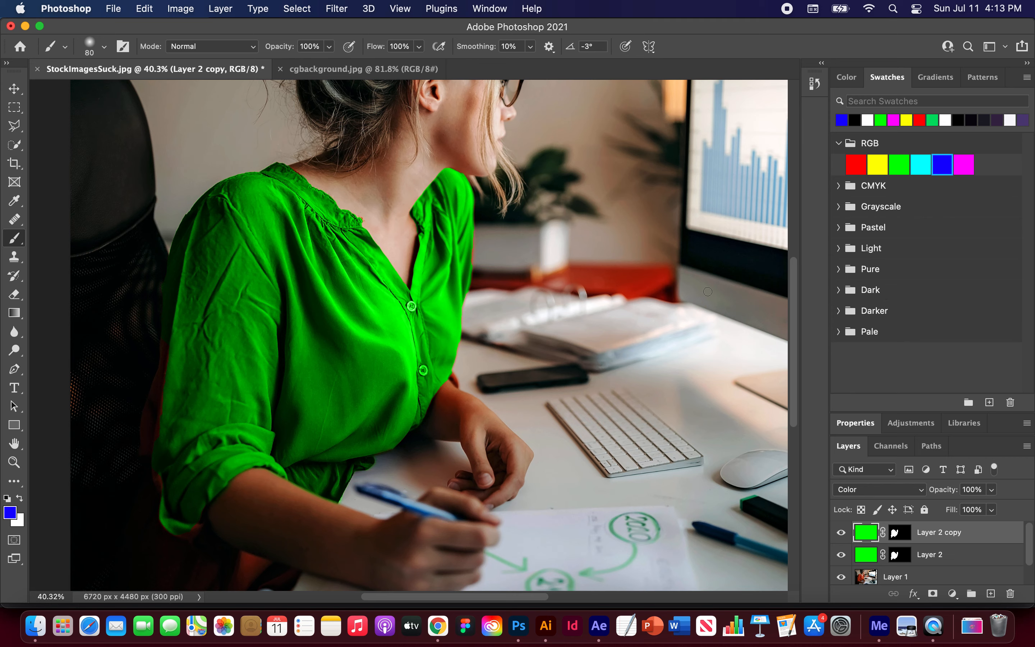
key(alt+BackSpace)
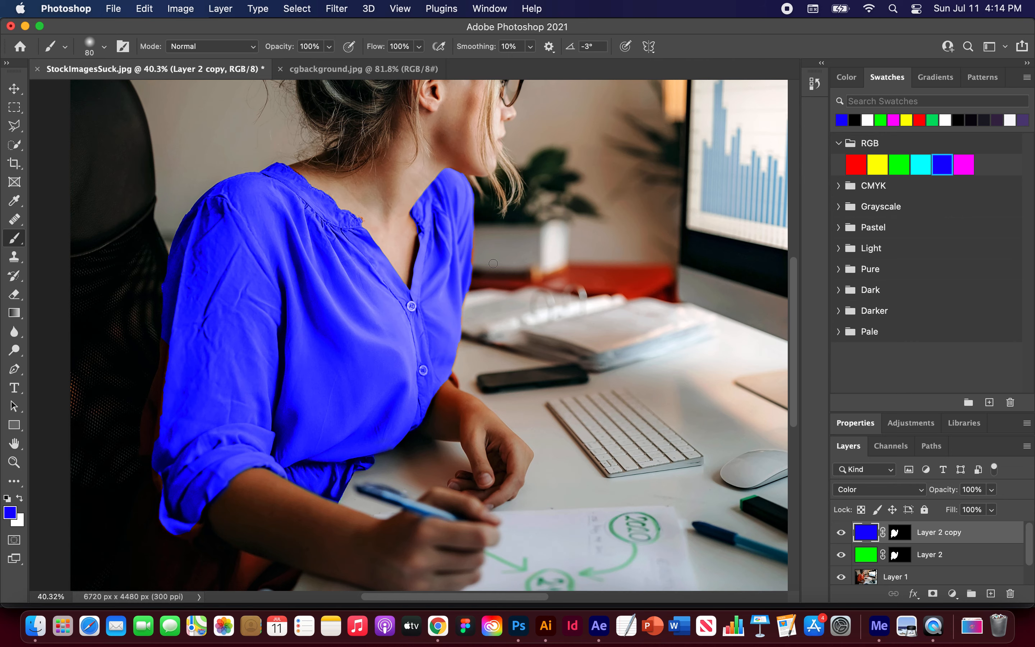
Duplicate the blue Layer 2 copy, mask included, and fill the new layer with RGB cyan.
scroll(492, 263, up, 3)
scroll(493, 263, right, 3)
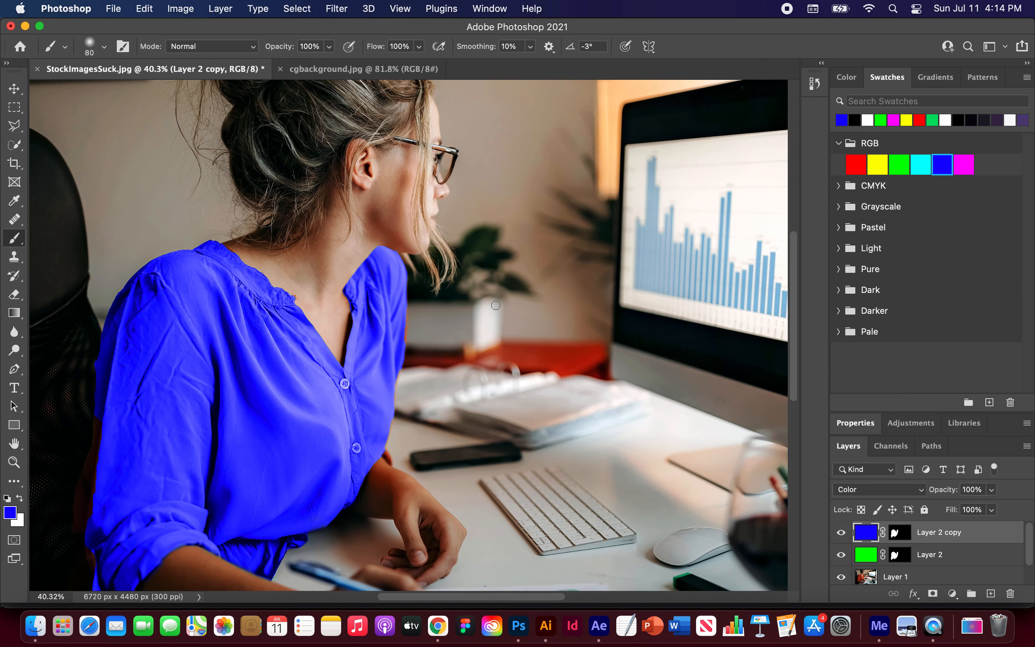
key(super+j)
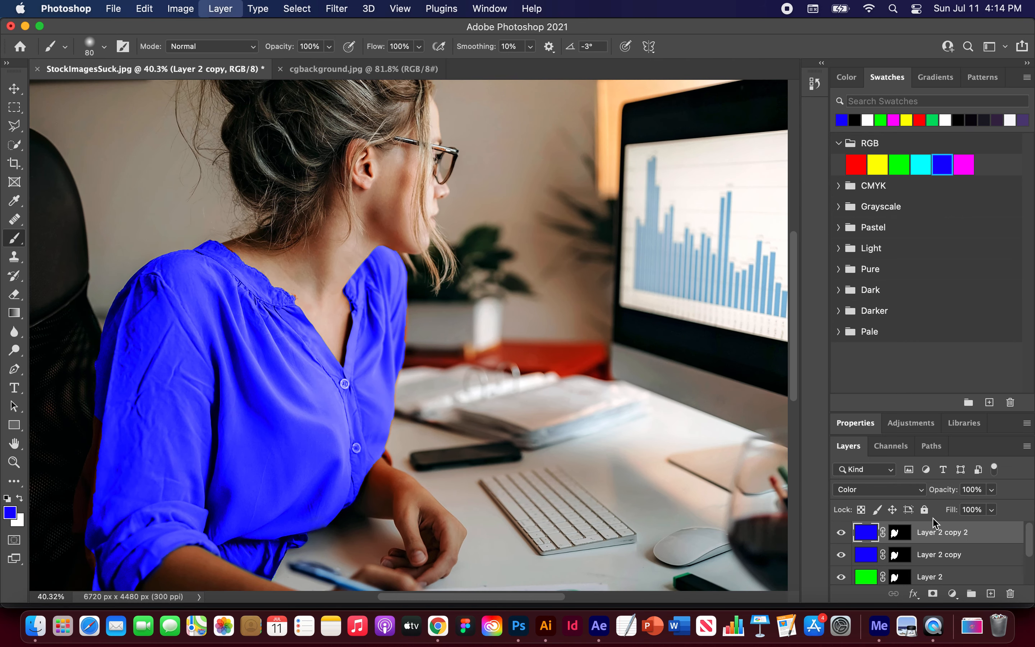
click(920, 164)
key(alt+BackSpace)
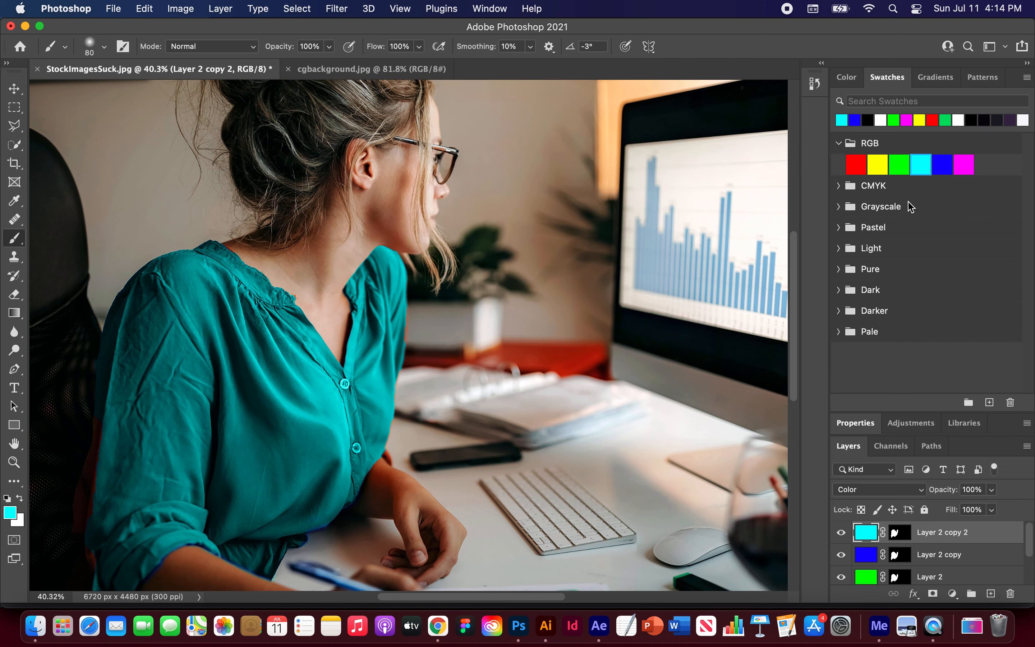
scroll(651, 354, down, 1)
scroll(651, 354, down, 2)
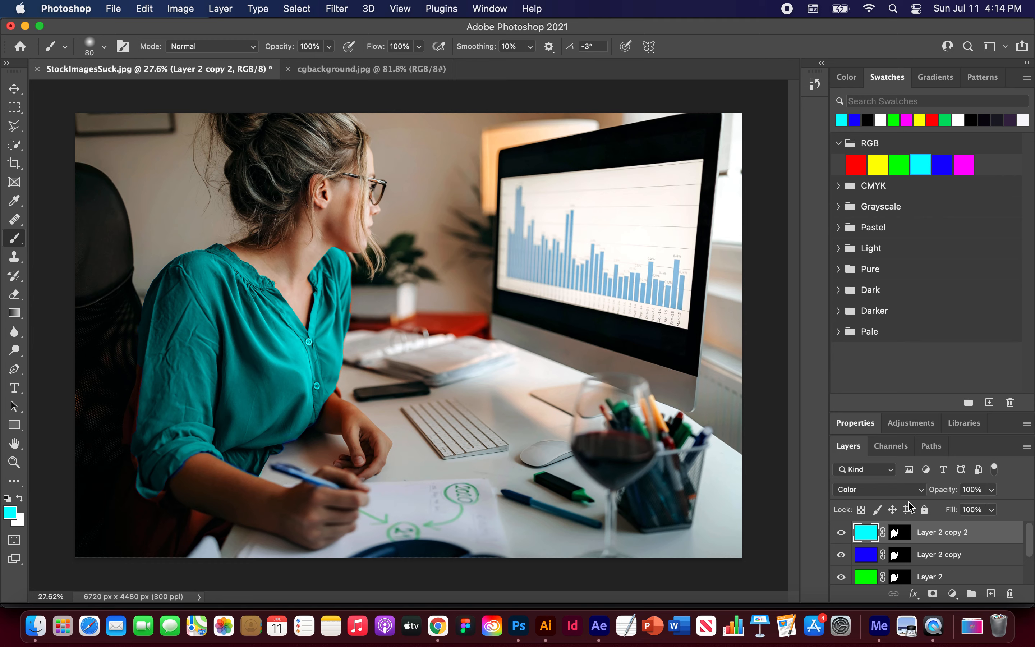
Hide the cyan, blue and green color layers and make Layer 1 the active layer.
click(841, 532)
click(841, 554)
click(841, 577)
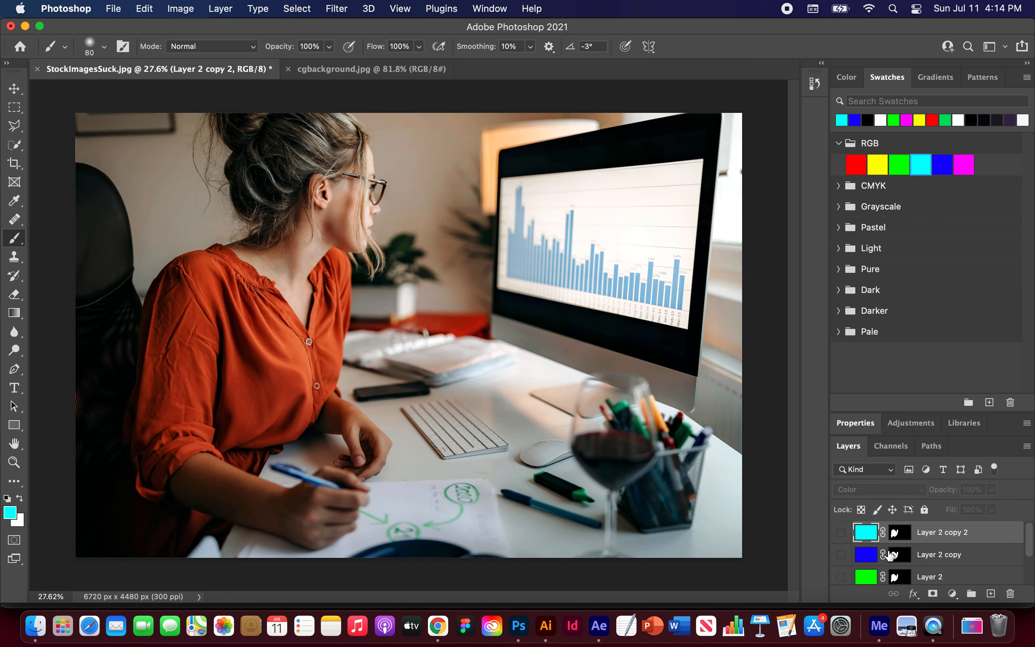
scroll(891, 555, down, 2)
click(932, 534)
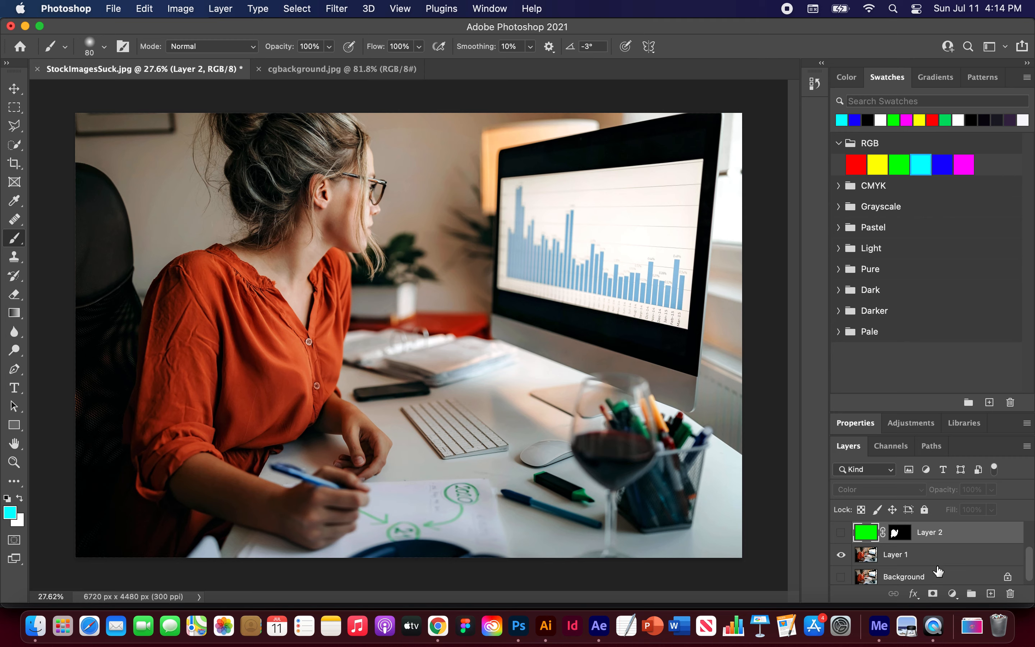
click(900, 555)
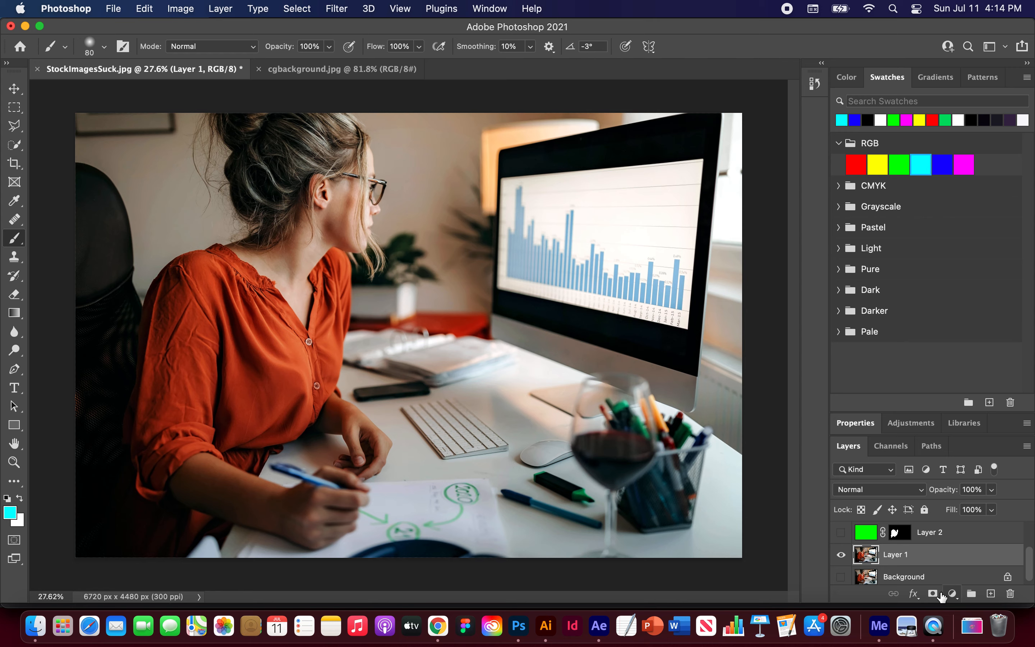
Add a Brightness/Contrast adjustment layer above Layer 1 with Brightness 108 and Contrast 72.
click(952, 595)
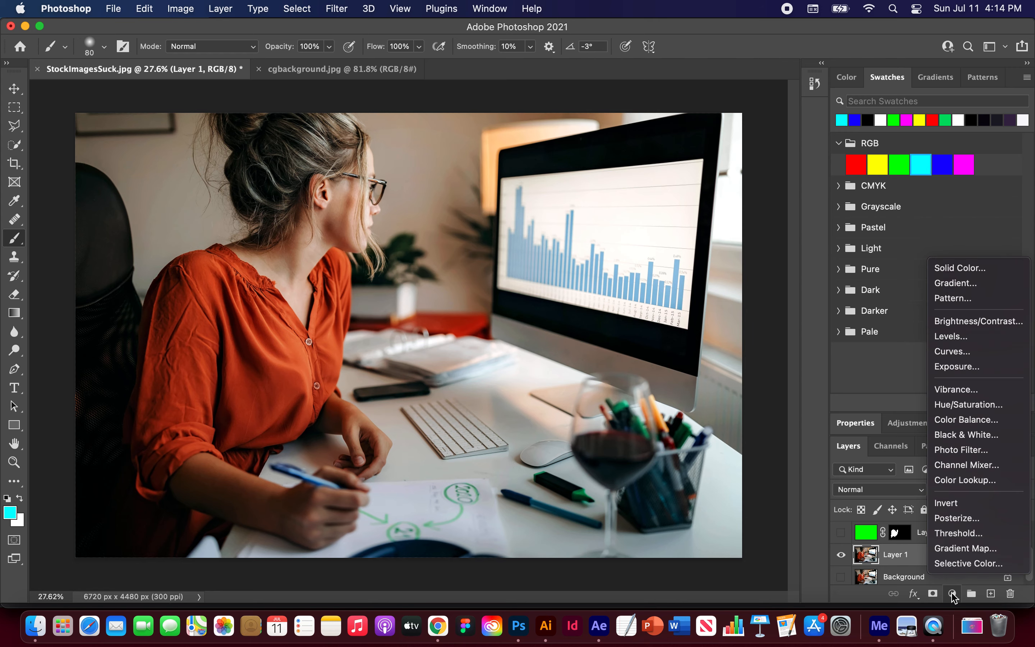
click(981, 321)
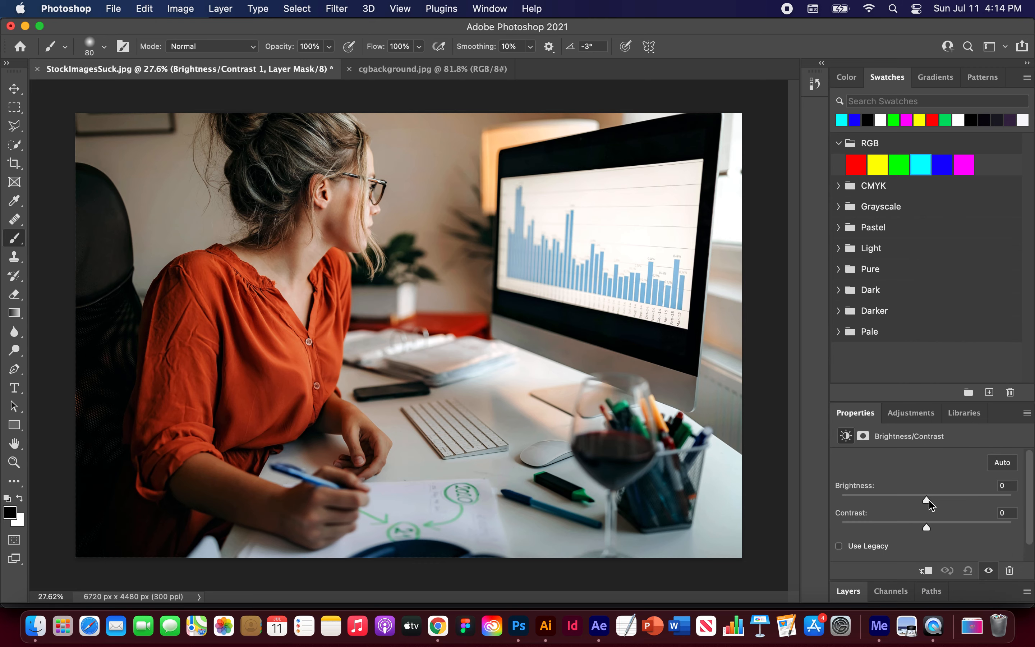
drag(926, 500, 981, 499)
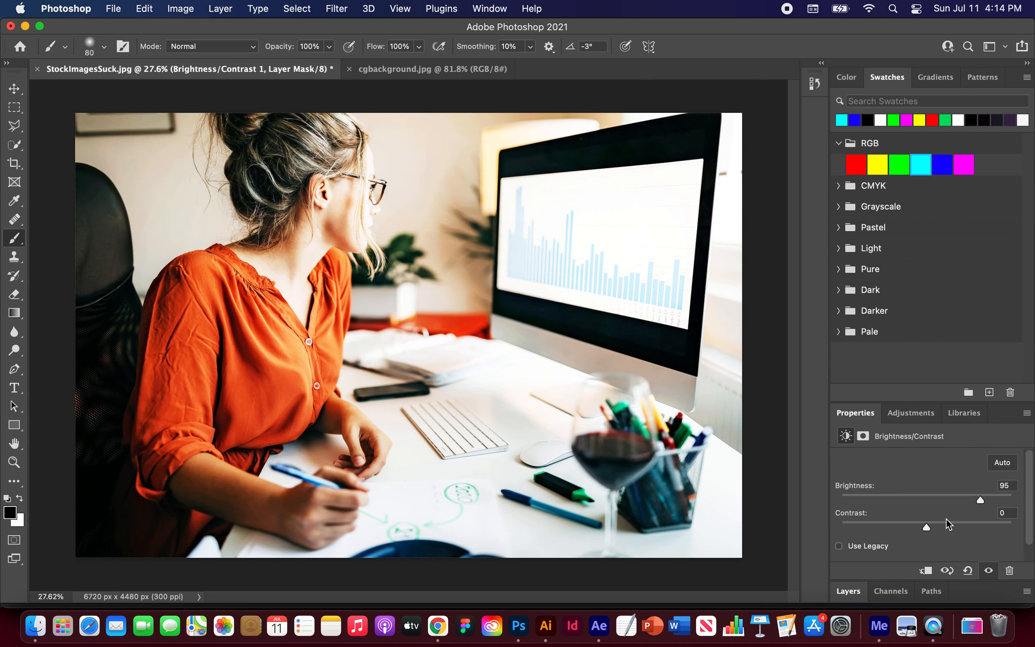
drag(926, 527, 989, 505)
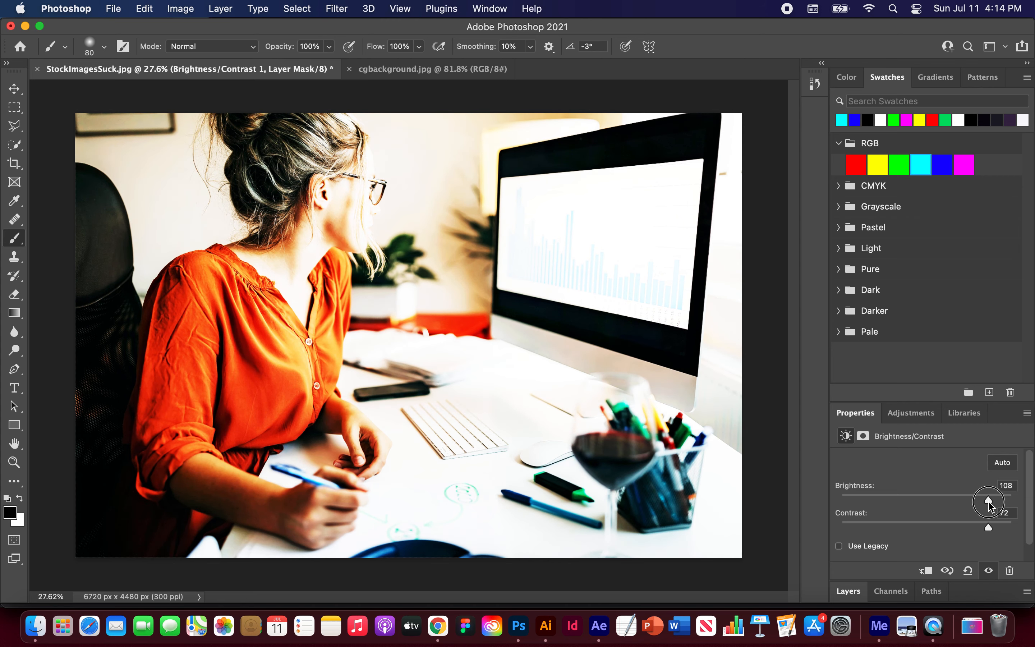
Copy Layer 2's blouse mask onto the Brightness/Contrast 1 layer, replacing its existing mask.
click(848, 590)
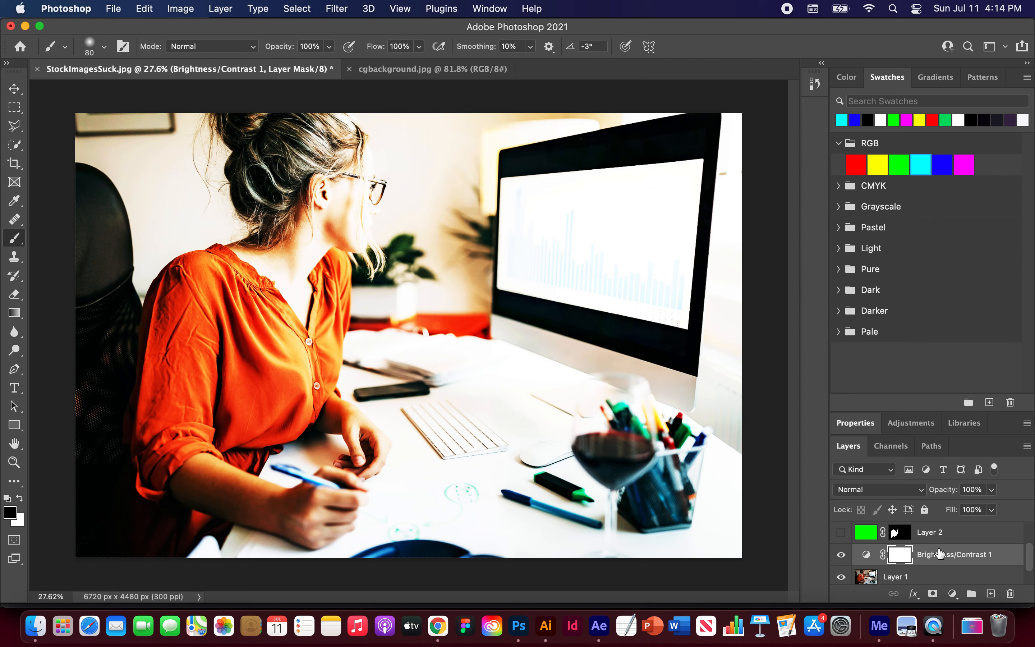
scroll(950, 556, down, 1)
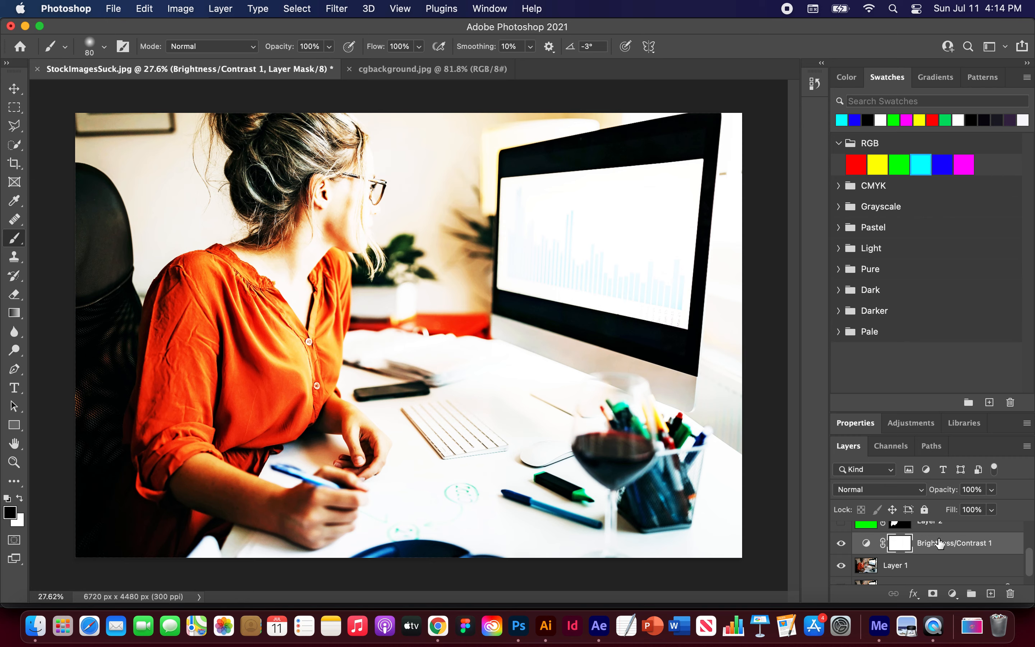
scroll(940, 543, up, 1)
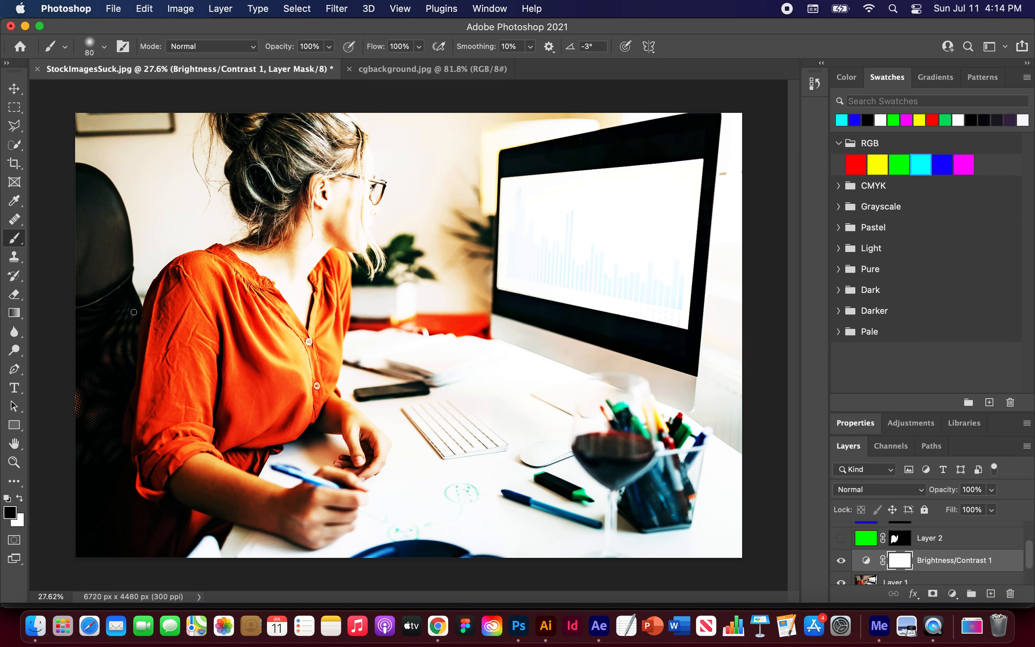
click(901, 540)
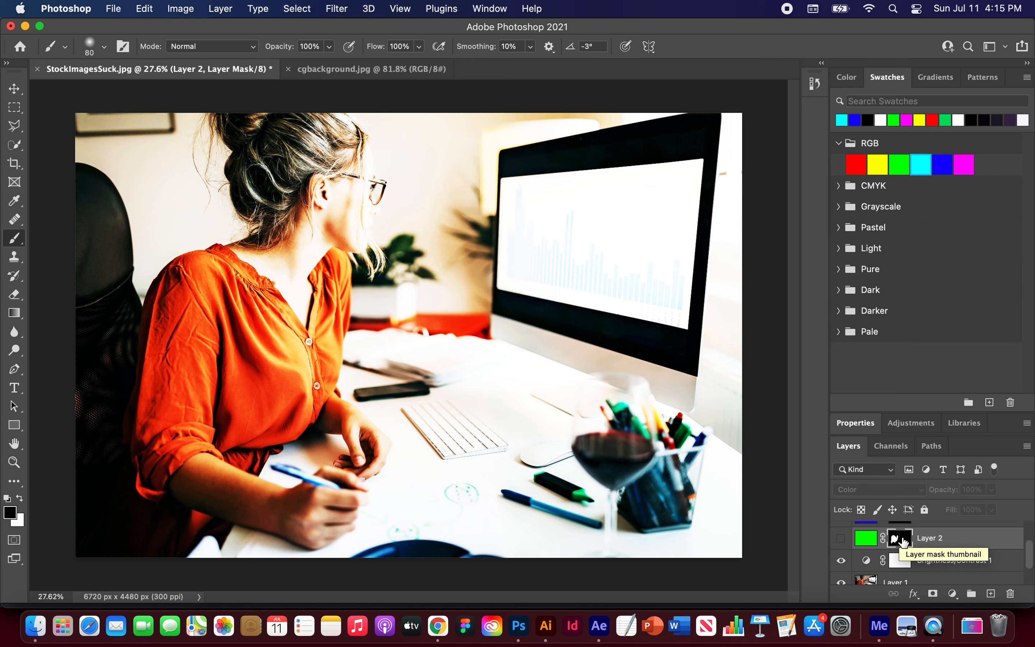
drag(902, 540, 903, 561)
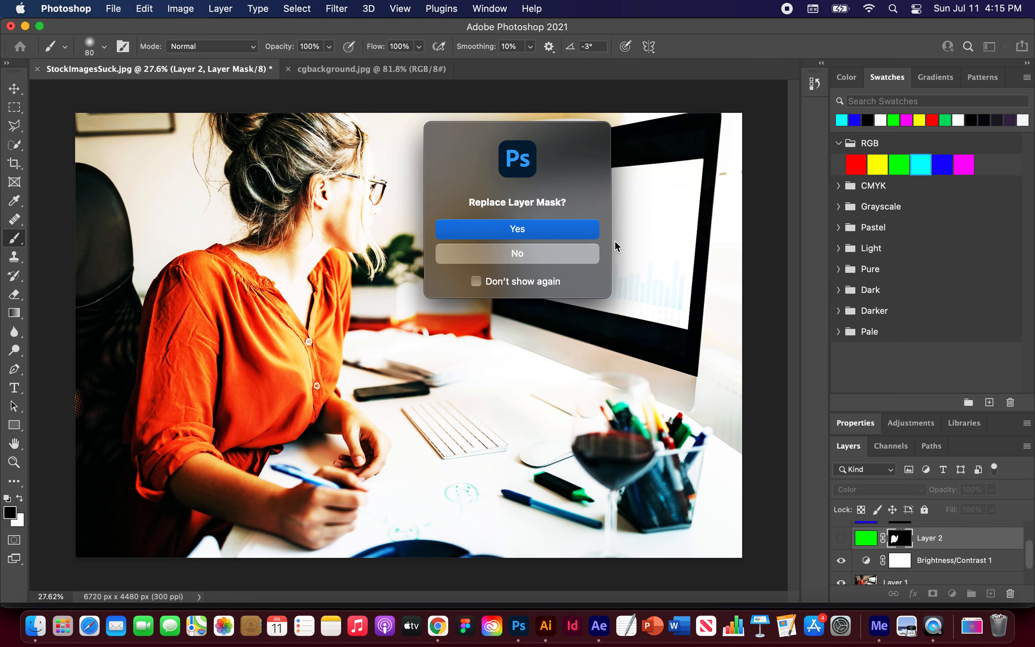
click(555, 234)
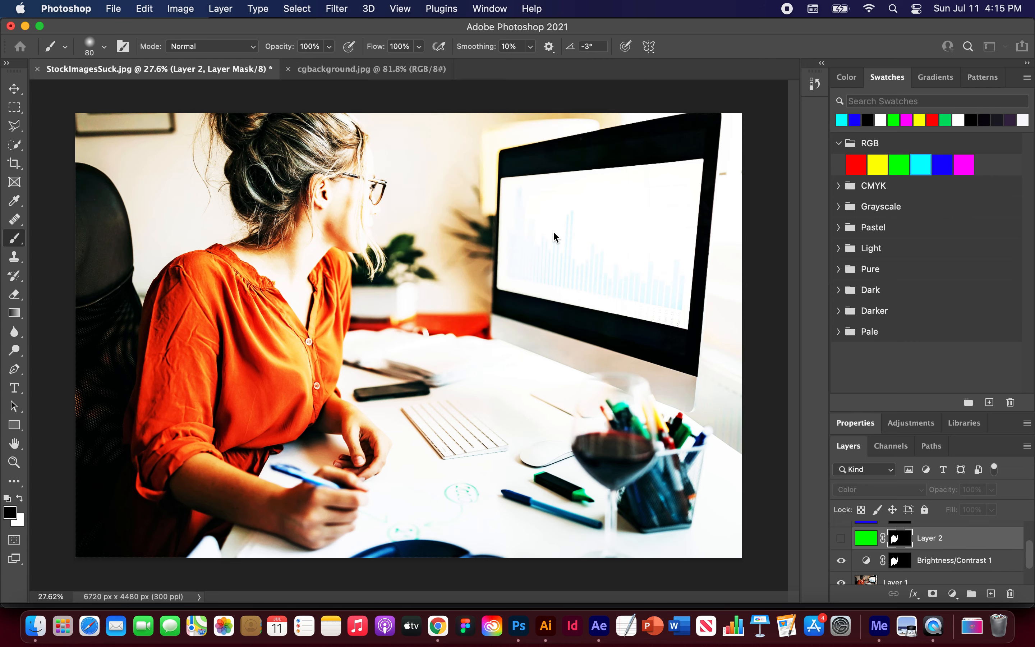
Compare the blouse with and without the Brightness/Contrast 1 adjustment and leave the adjustment hidden.
click(841, 561)
click(841, 561)
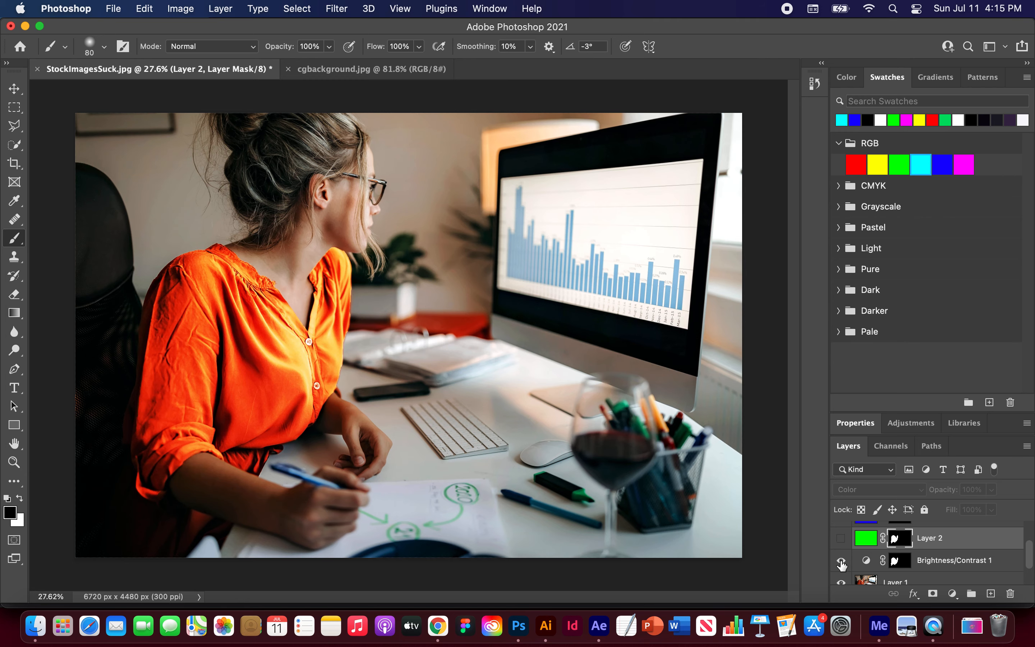
click(841, 561)
click(841, 561)
click(841, 561)
click(841, 561)
click(841, 561)
Show the green Layer 2, the blue Layer 2 copy and the cyan Layer 2 copy 2 again.
click(841, 538)
scroll(854, 548, up, 2)
click(841, 553)
click(841, 530)
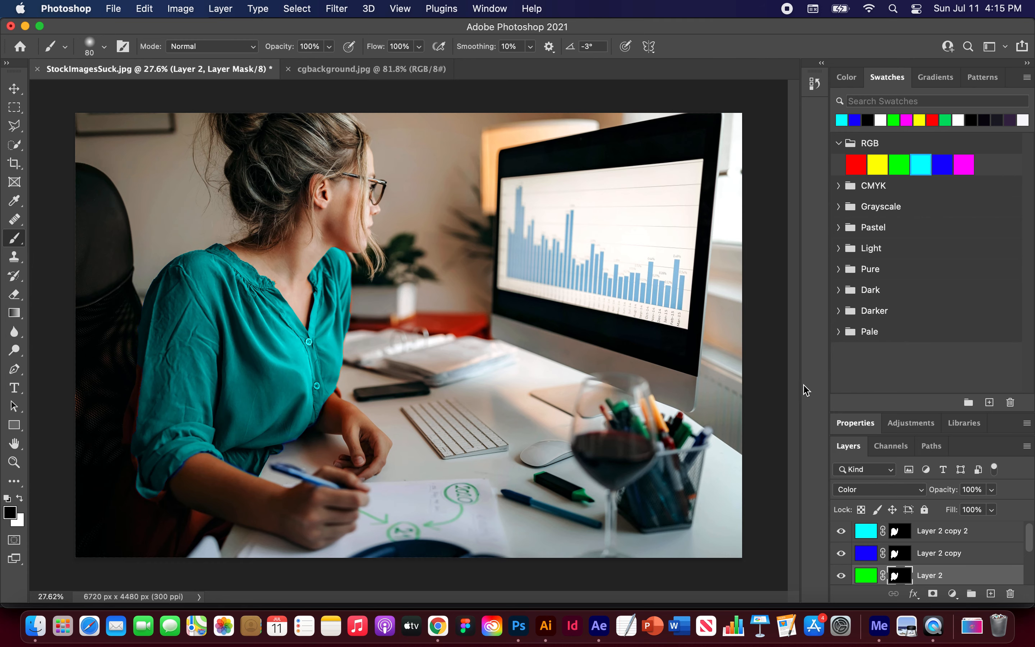